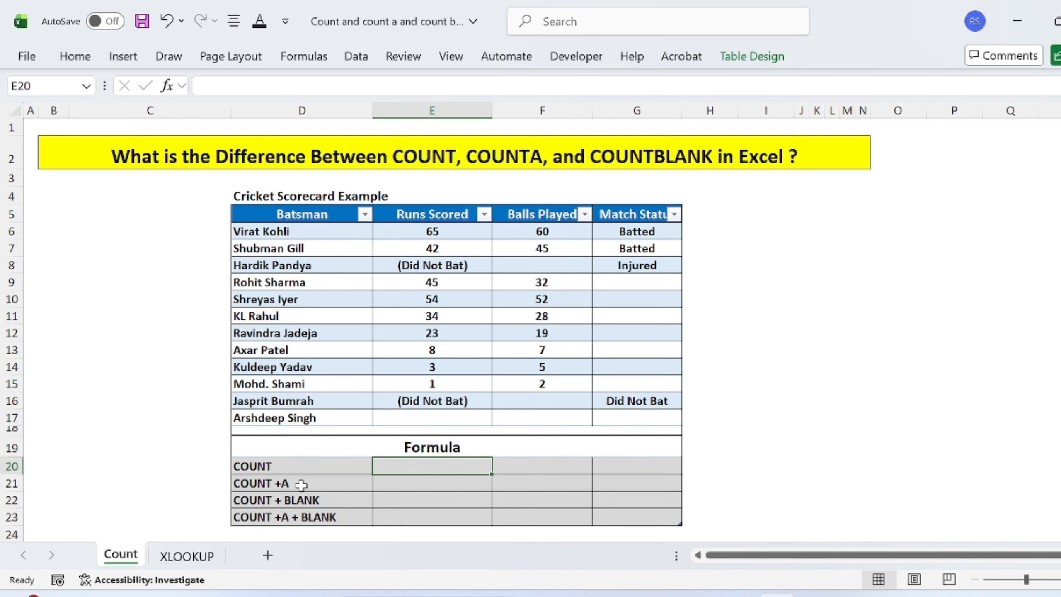
Review the player entries in the Batsman column of the cricket scorecard
click(227, 263)
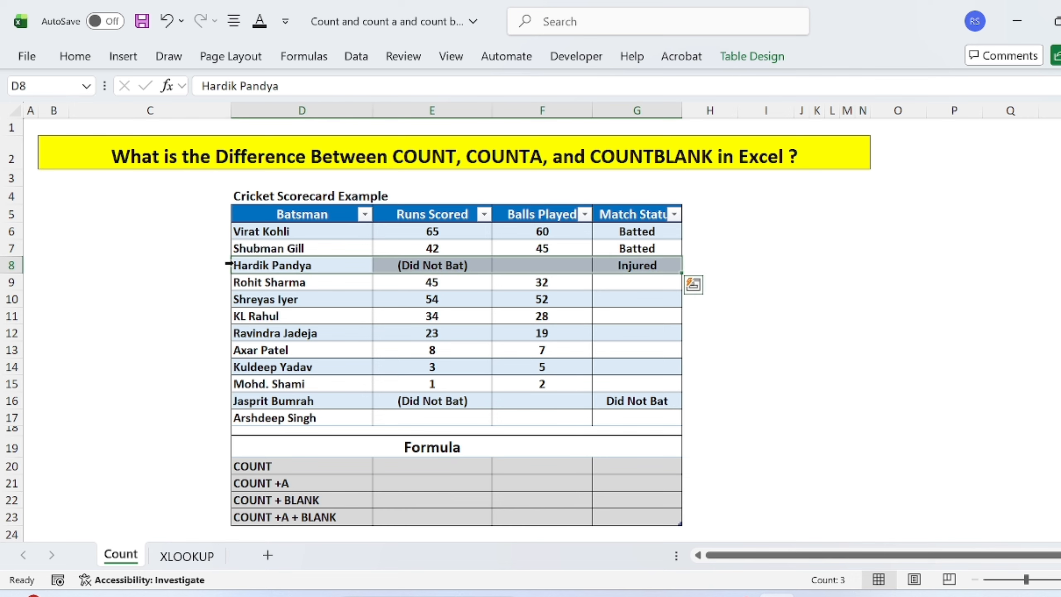
key(Left)
key(Right)
key(Up)
key(Up)
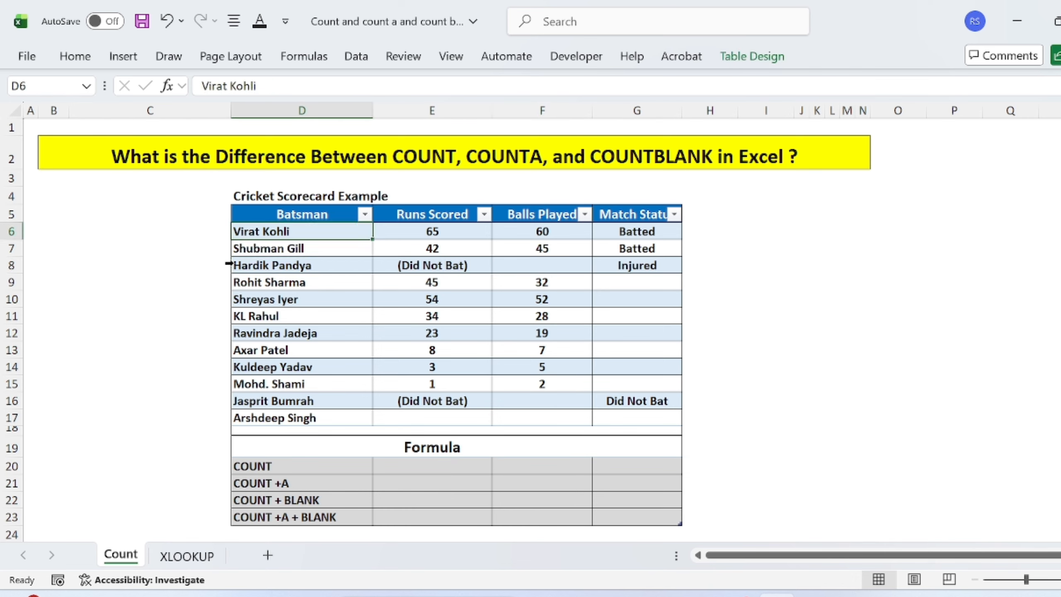
key(Down)
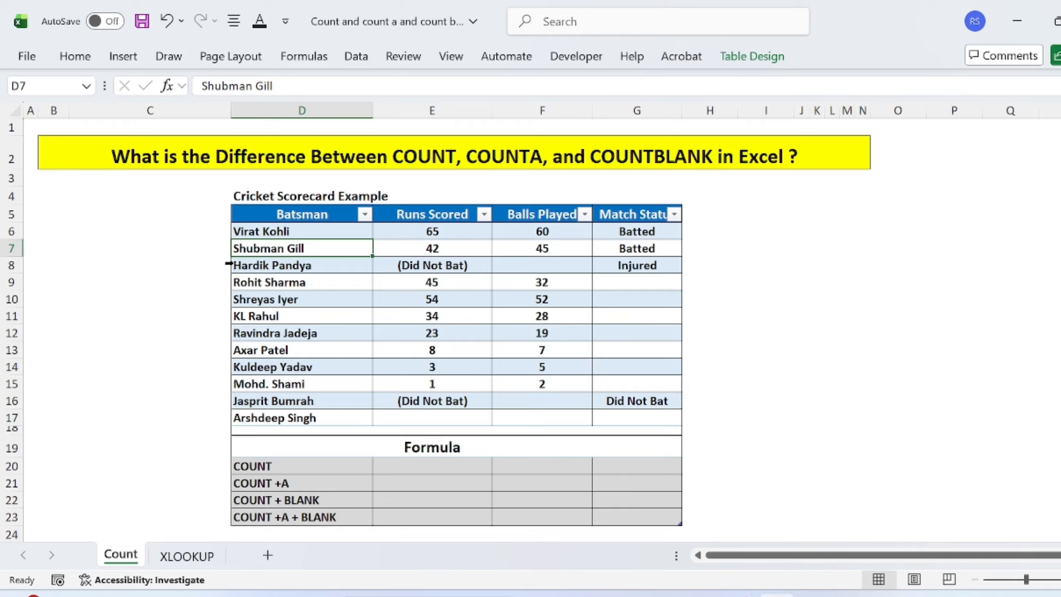
key(Down)
key(Down)
key(Down)
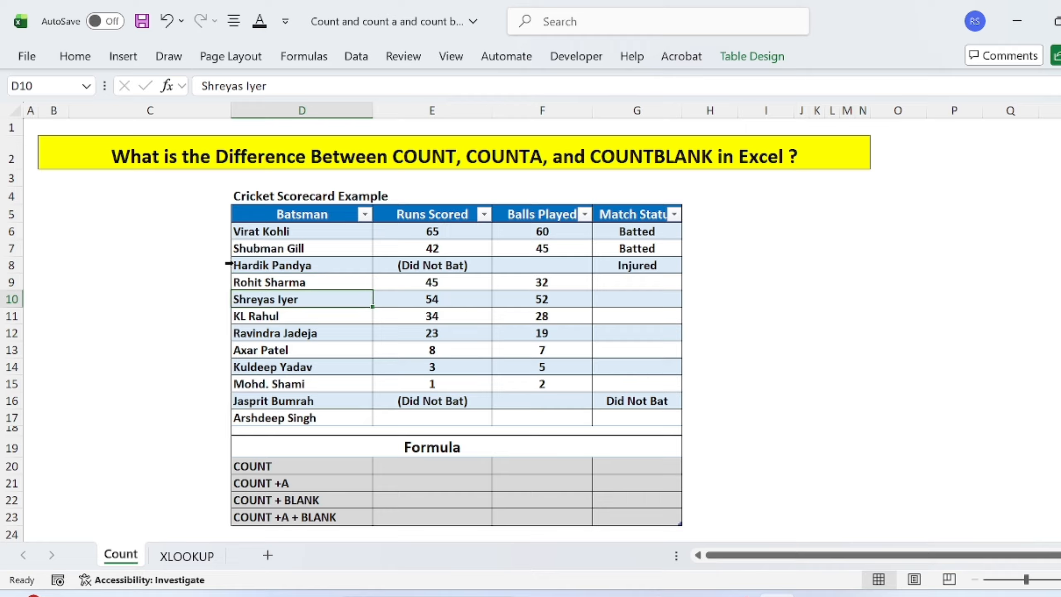
key(ctrl+Down)
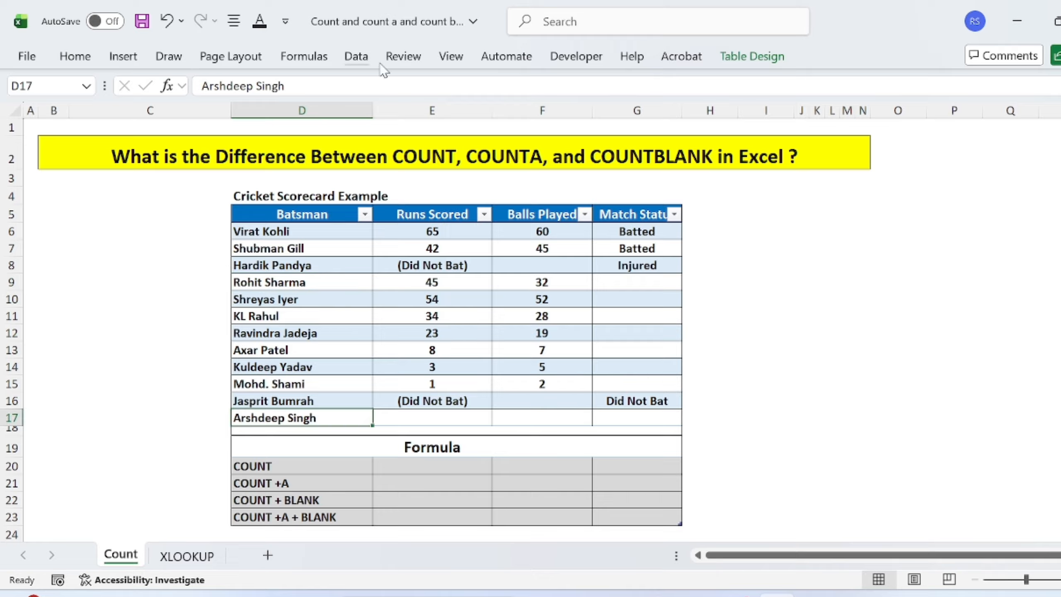
click(256, 236)
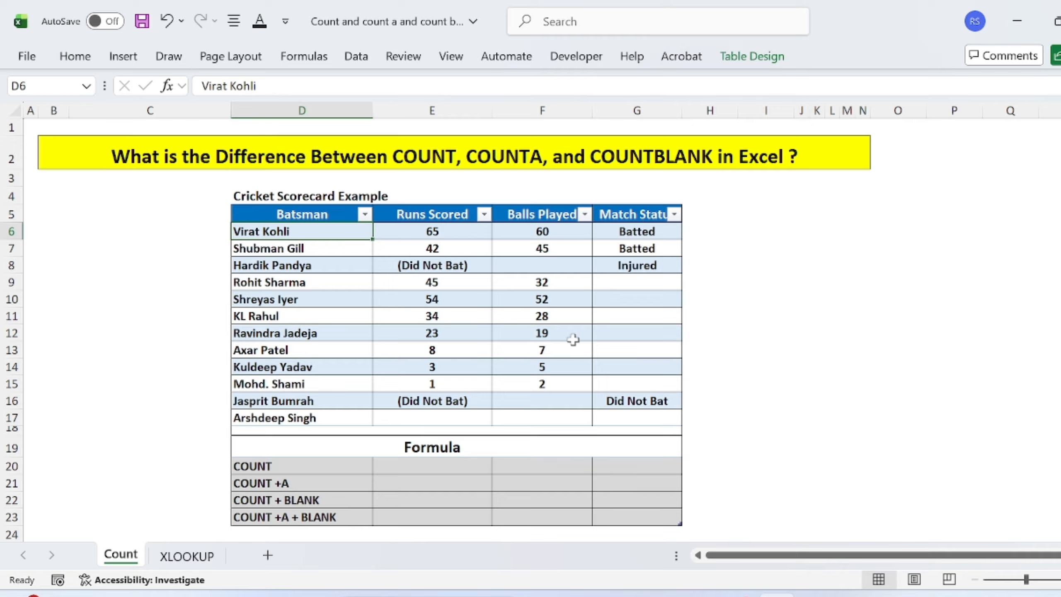
Examine the entries in the Runs Scored and Balls Played columns of the scorecard
key(Right)
key(Down)
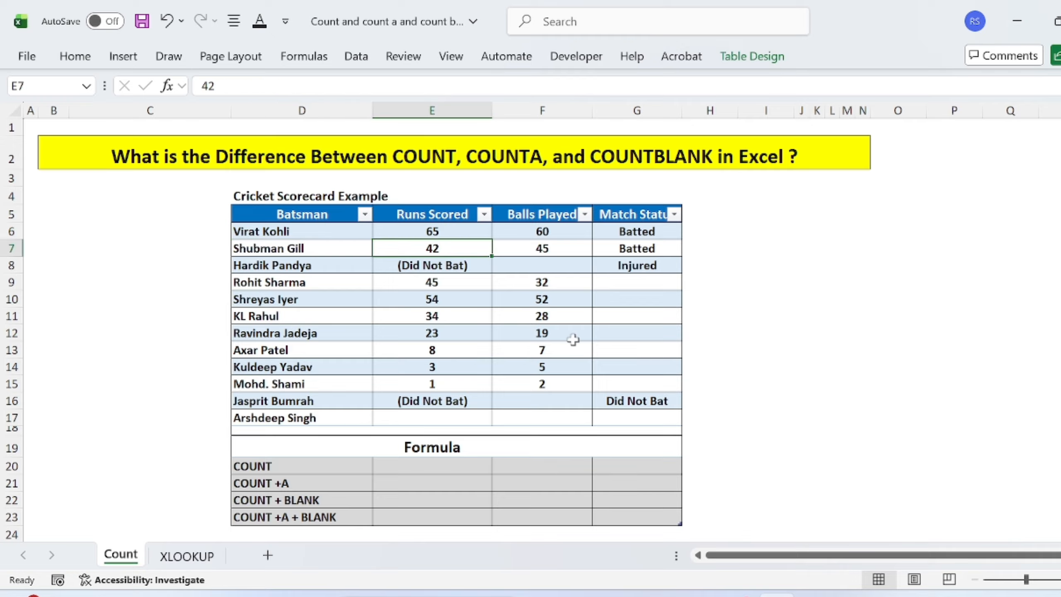
key(Up)
key(Down)
key(Down)
key(Down)
key(Down)
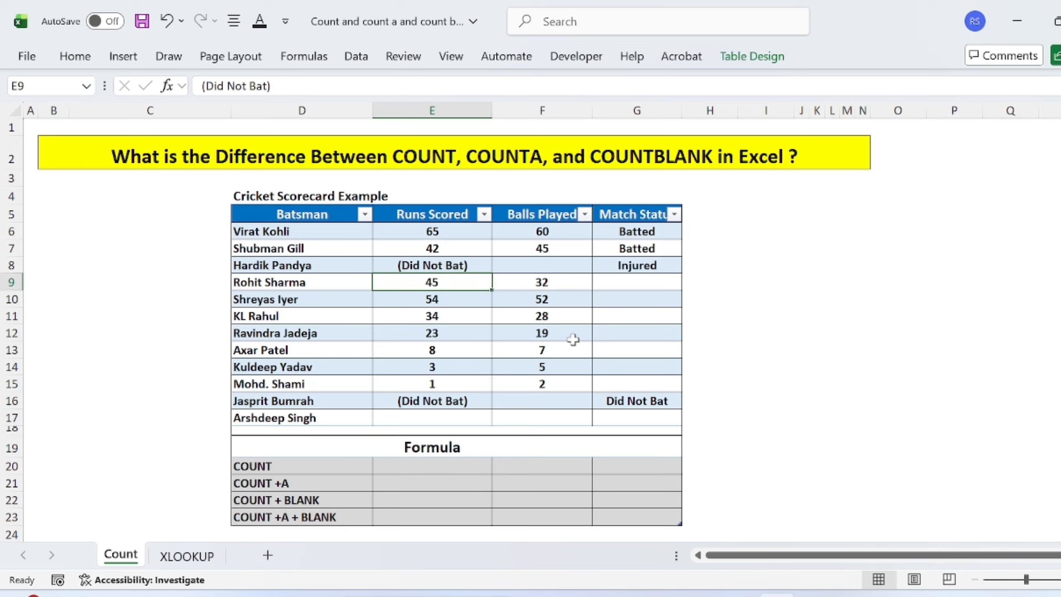
key(Right)
key(Up)
key(Up)
key(Up)
key(Up)
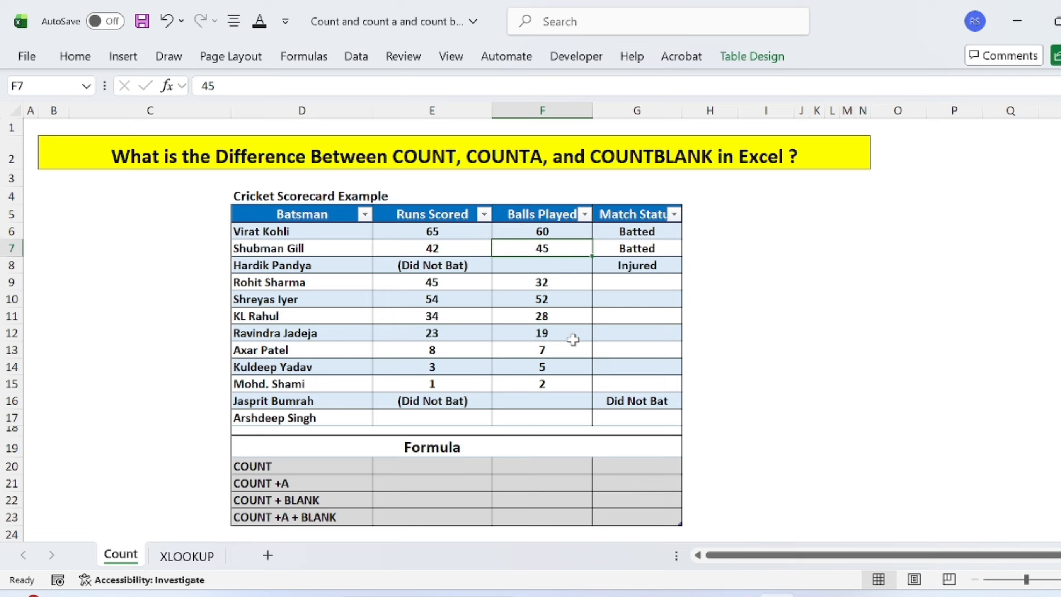
Examine the Match Status entries down to the last batsman's row, including that row's Balls Played and Runs Scored cells
key(Right)
key(Down)
key(Down)
key(Up)
key(Down)
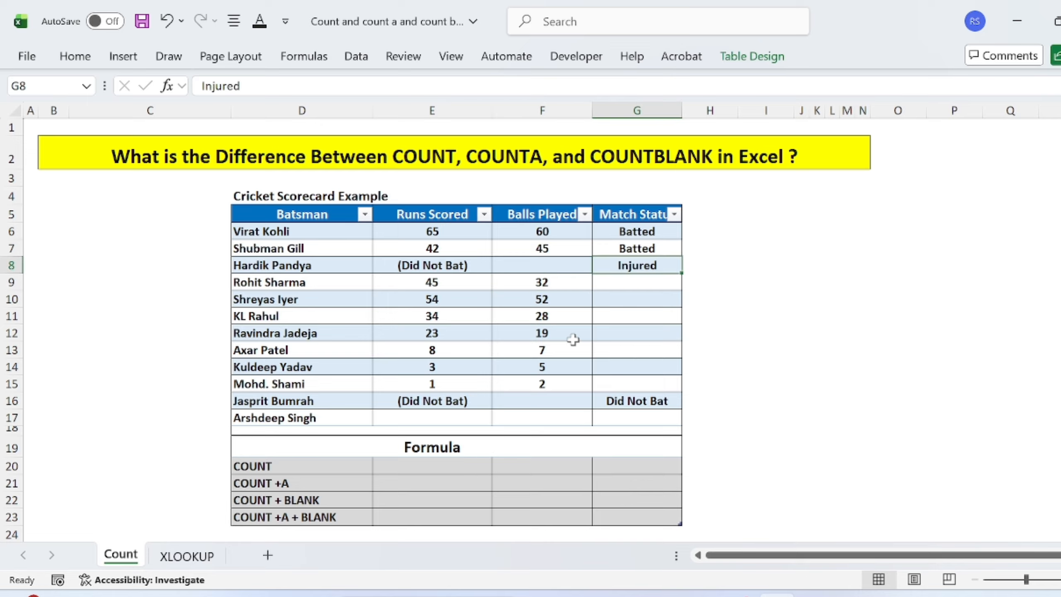
key(Down)
key(Down)
key(Down)
key(Down)
key(Down)
key(Down)
key(Down)
key(Down)
key(Down)
key(Left)
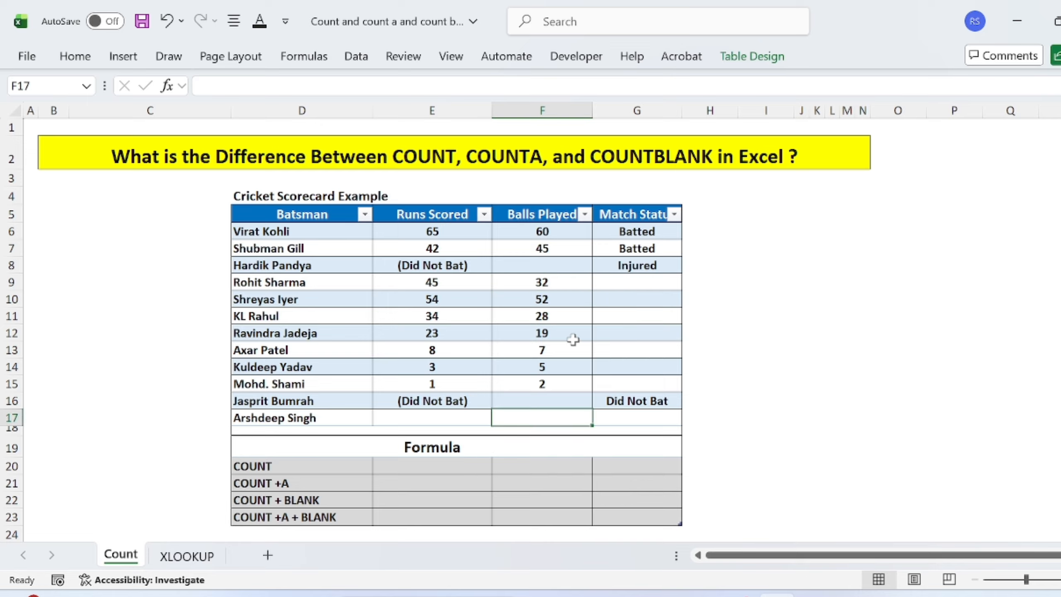
key(Left)
key(Up)
Enter =COUNT(E6:E17) in cell E20 to count the numeric Runs Scored entries
key(Down)
key(Down)
key(Down)
key(Down)
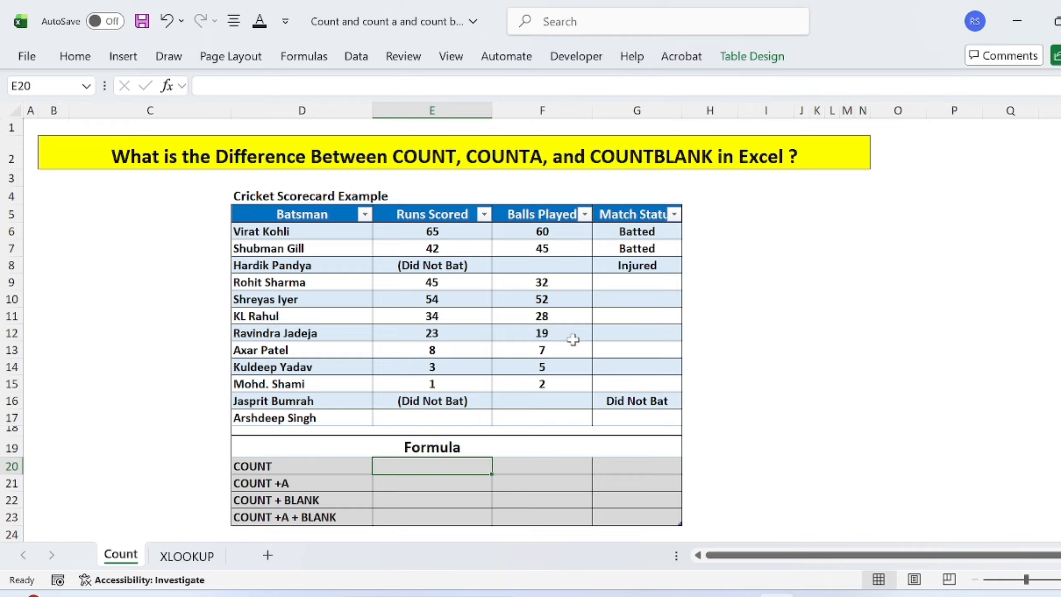
key(Down)
key(Left)
key(Up)
key(Right)
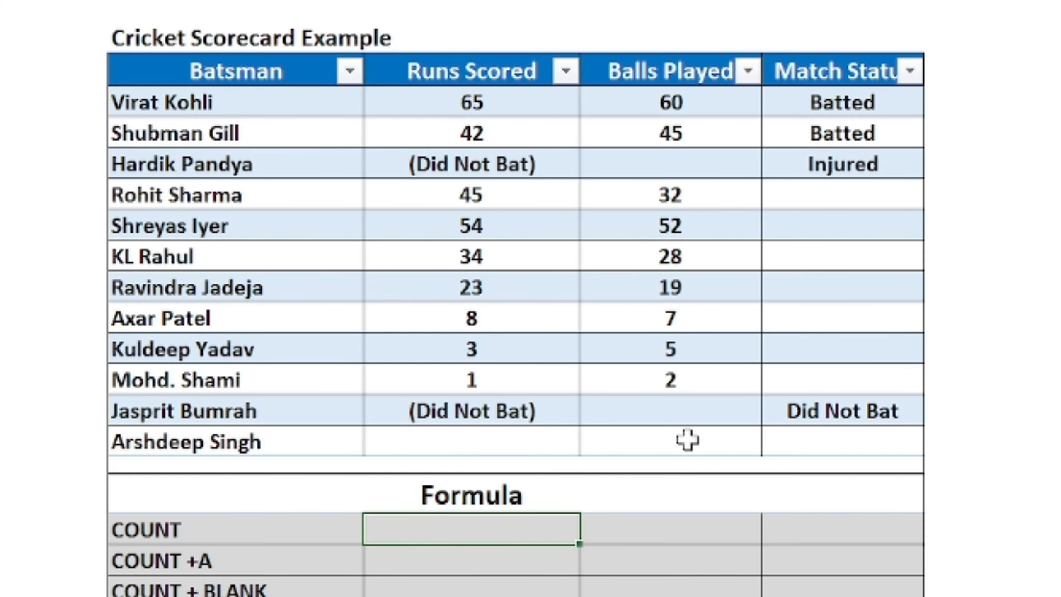
text(=)
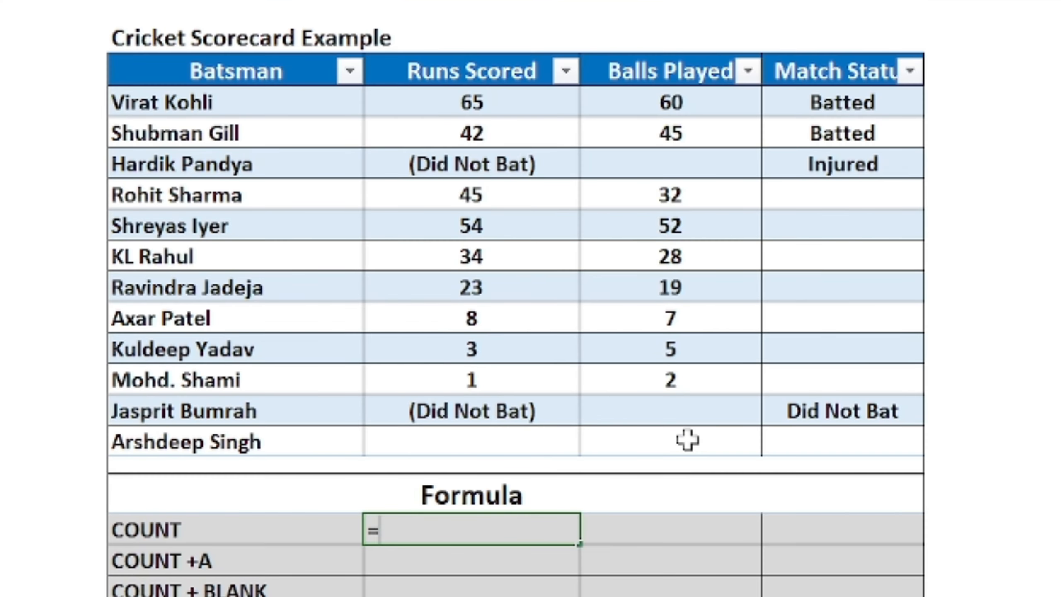
text(coub)
key(BackSpace)
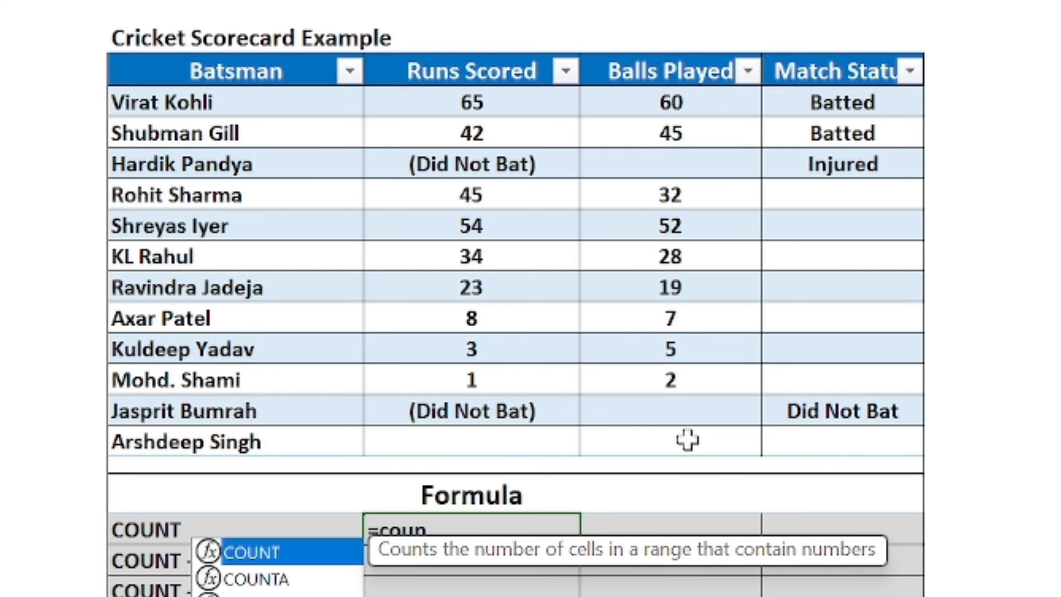
key(Tab)
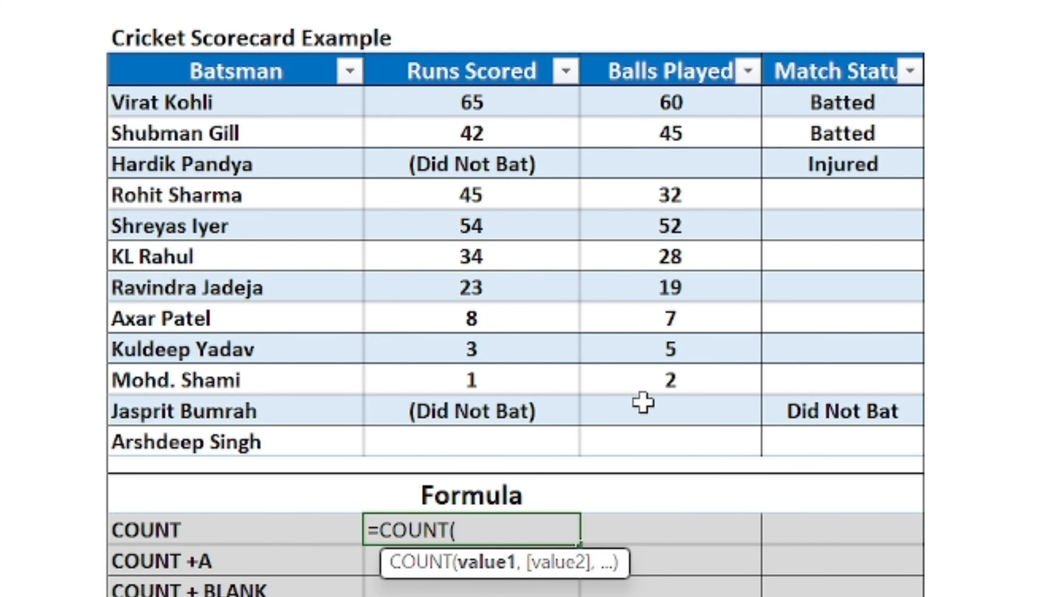
click(487, 102)
drag(488, 102, 486, 380)
key(shift+Down)
key(shift+Down)
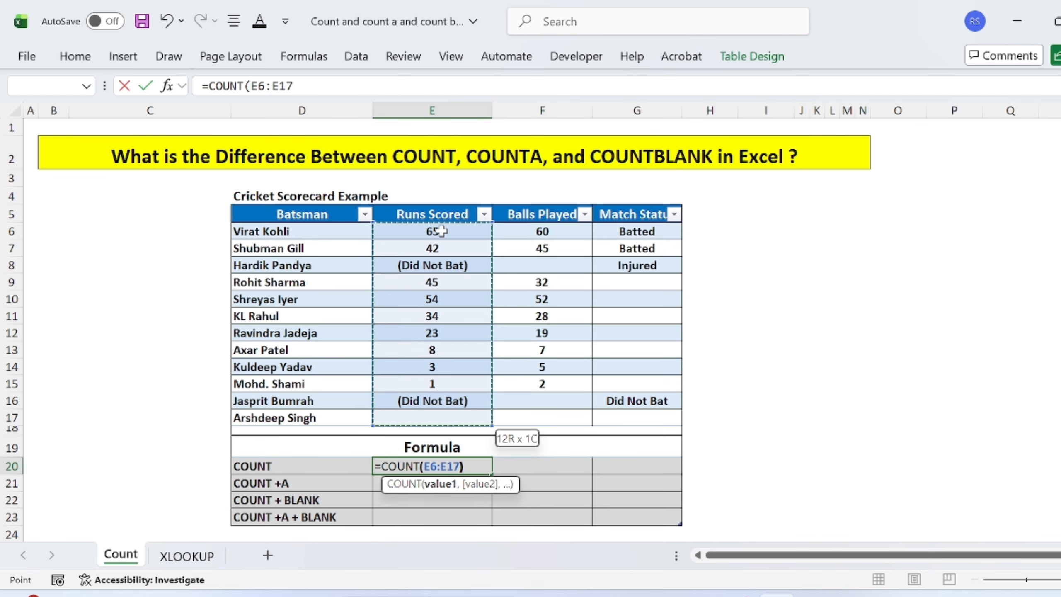
text())
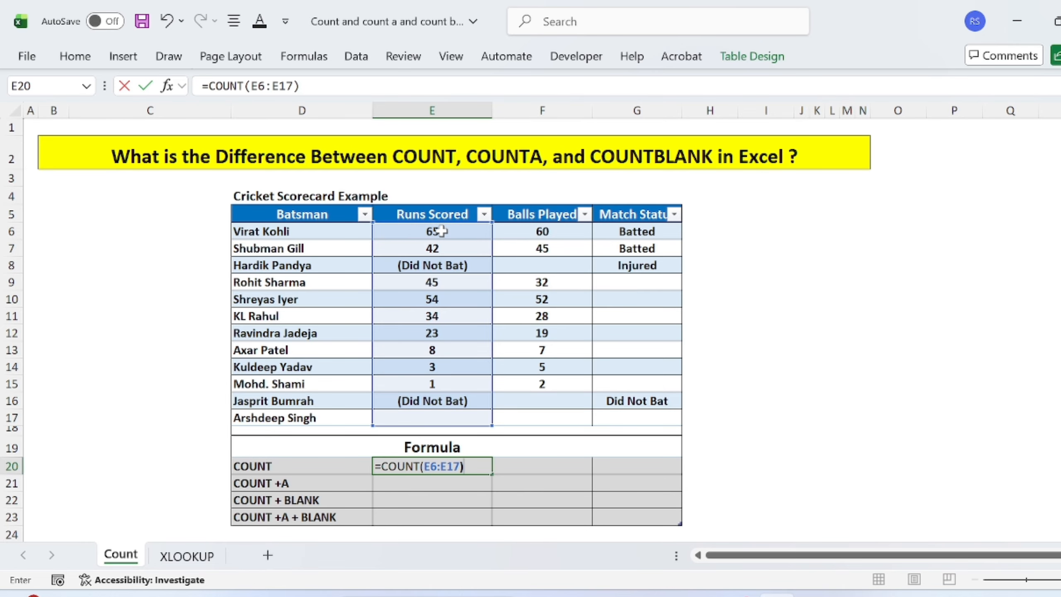
key(Return)
key(Up)
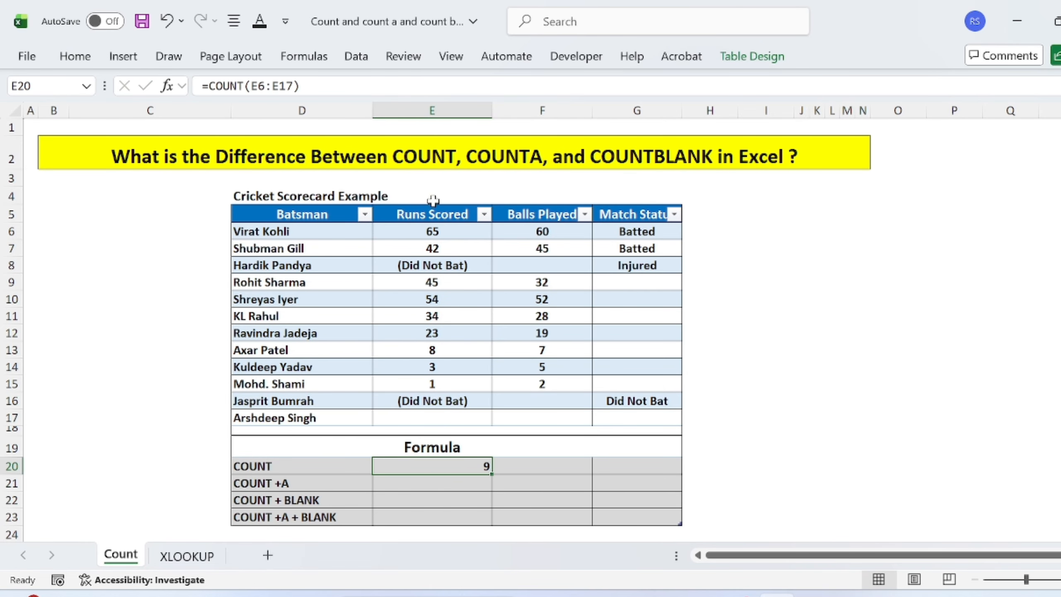
Go through the Runs Scored cells from E6 to E16 to check which ones hold numbers
click(466, 235)
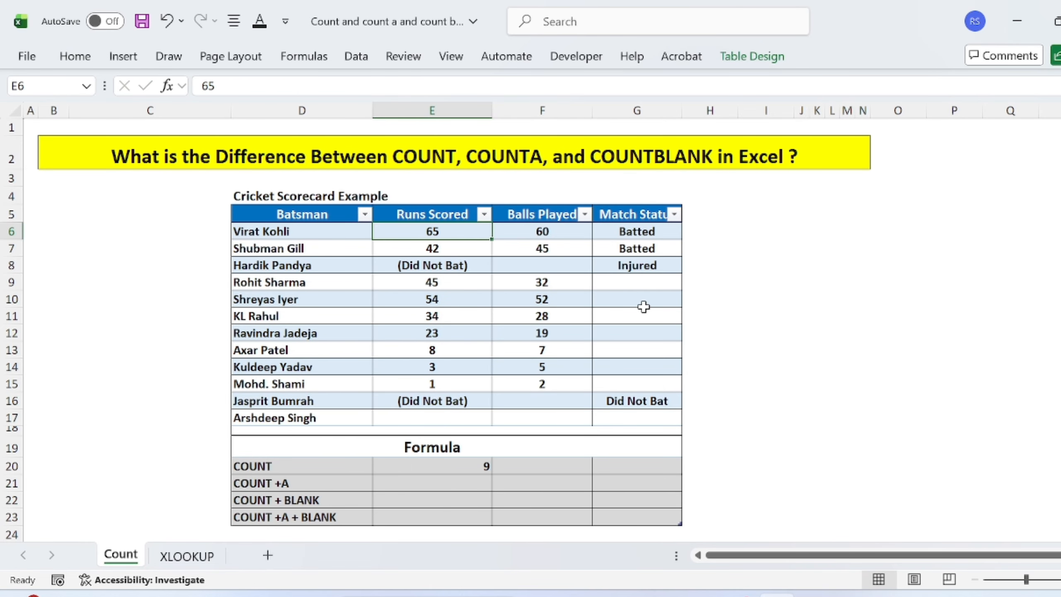
key(Down)
key(Down)
key(Down)
key(Down)
key(Down)
key(Down)
key(Down)
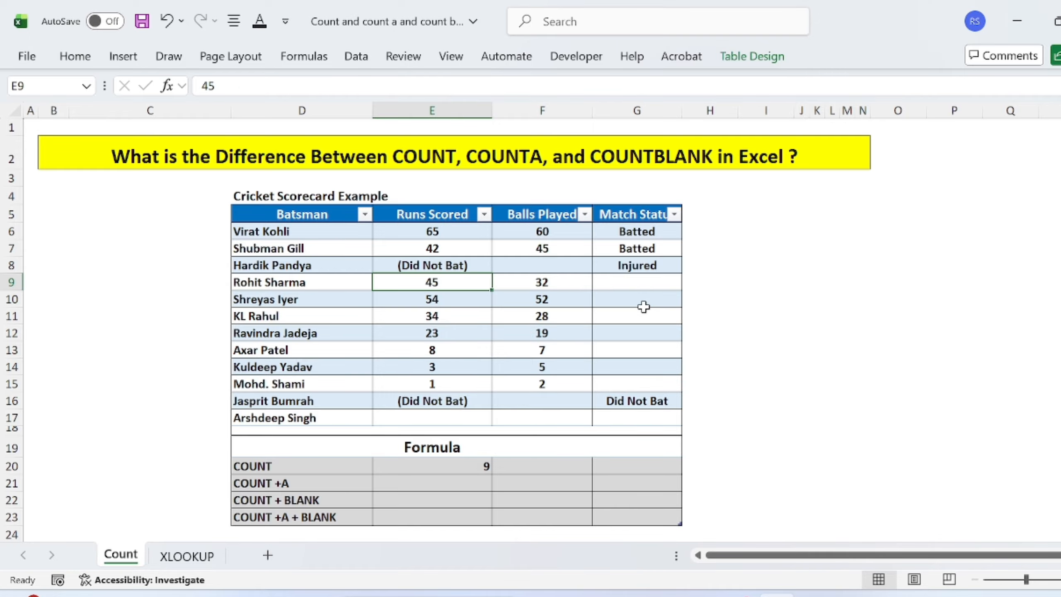
key(Down)
key(Down)
key(Down)
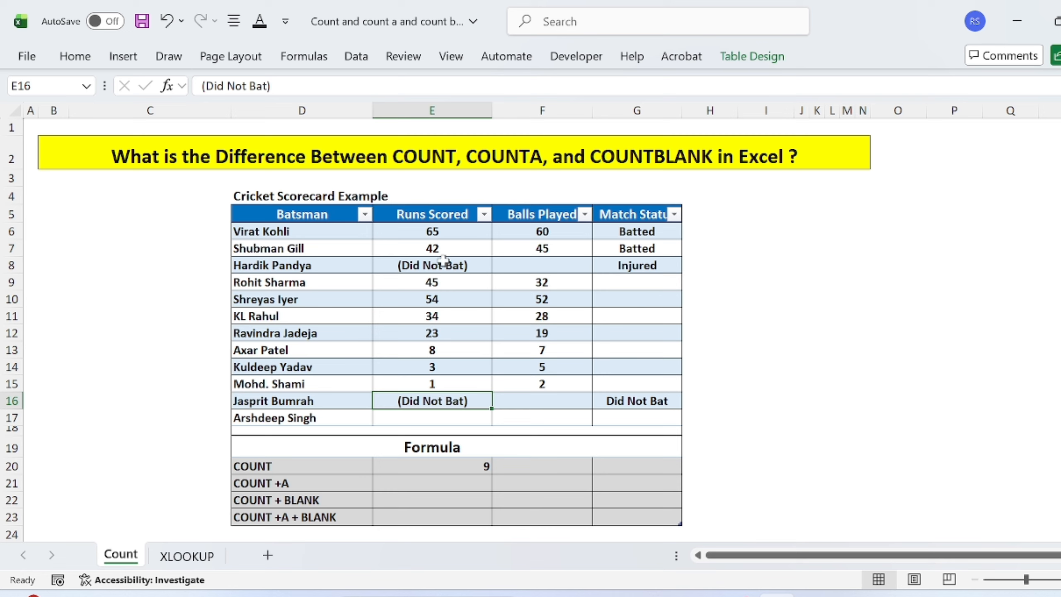
Select only the numeric Runs Scored cells E9:E15, E6 and E7, and compare them with the COUNT result in E20
click(447, 288)
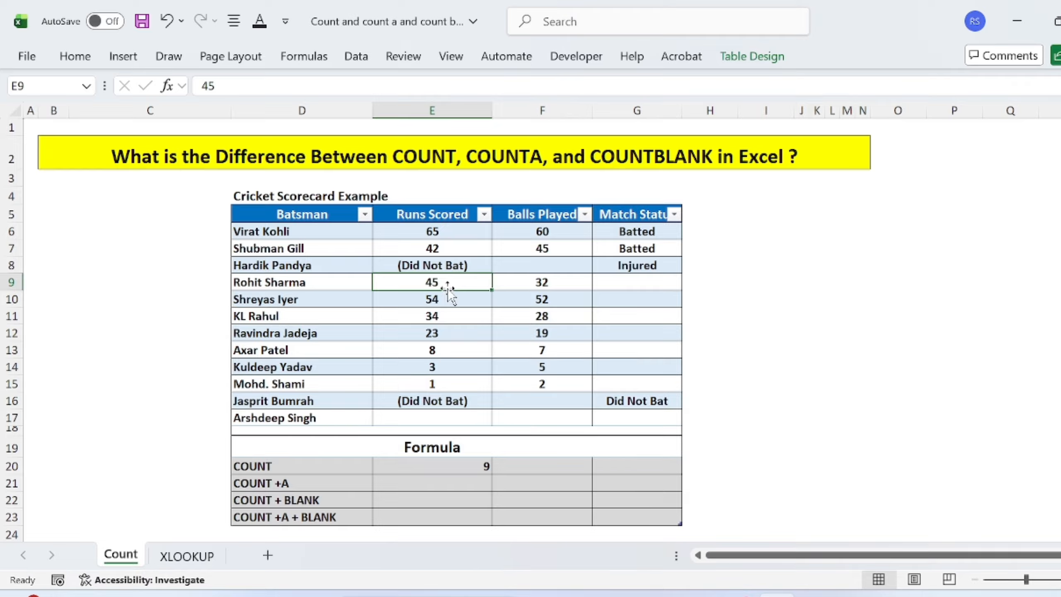
key(shift+Down)
key(shift+Down)
key(shift+Down)
key(shift+Down)
key(shift+Down)
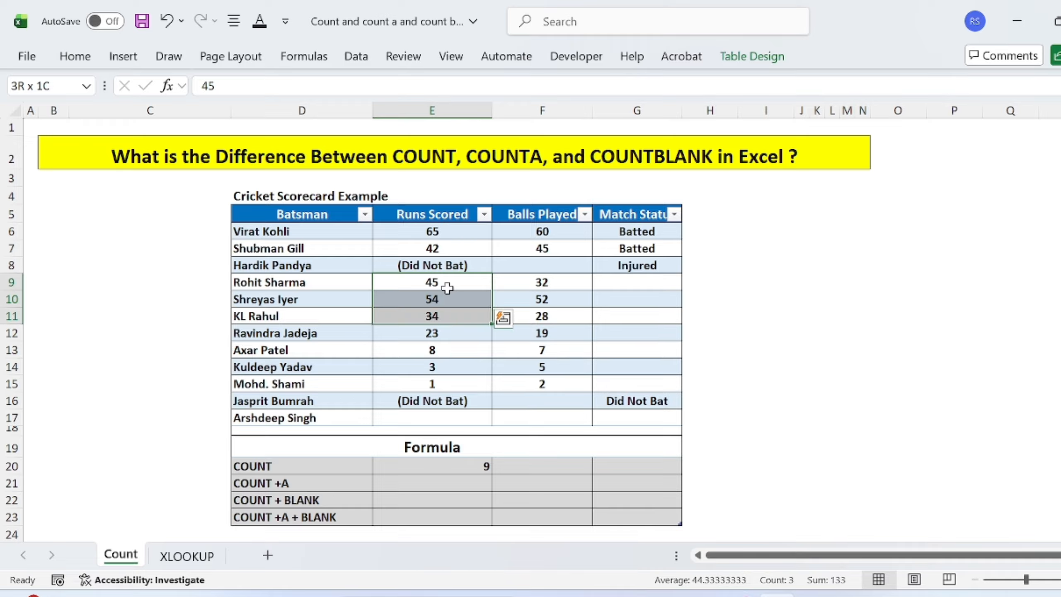
key(shift+Down)
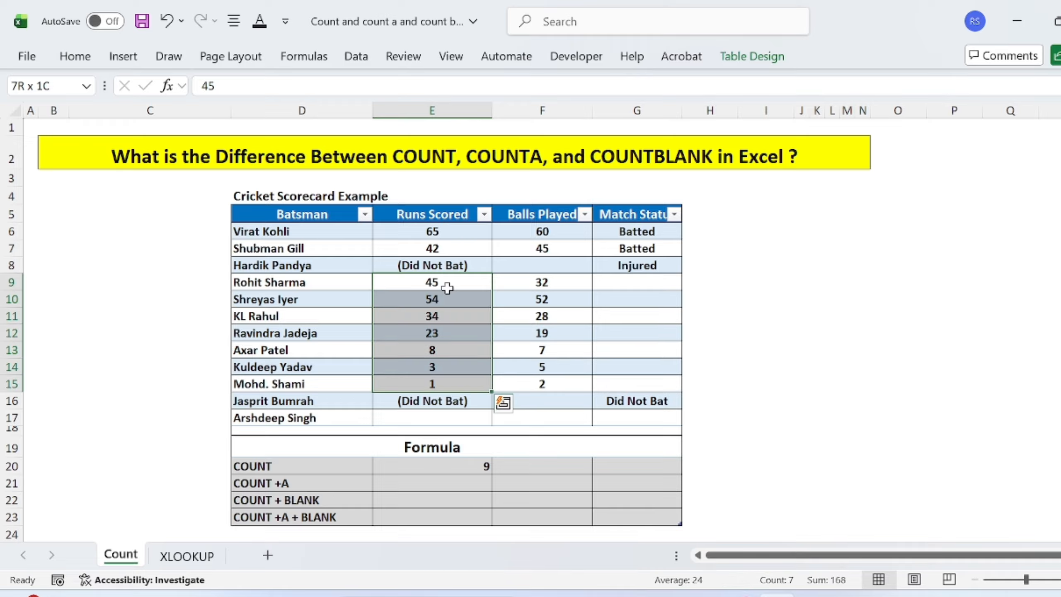
ctrl+click(429, 235)
ctrl+click(450, 247)
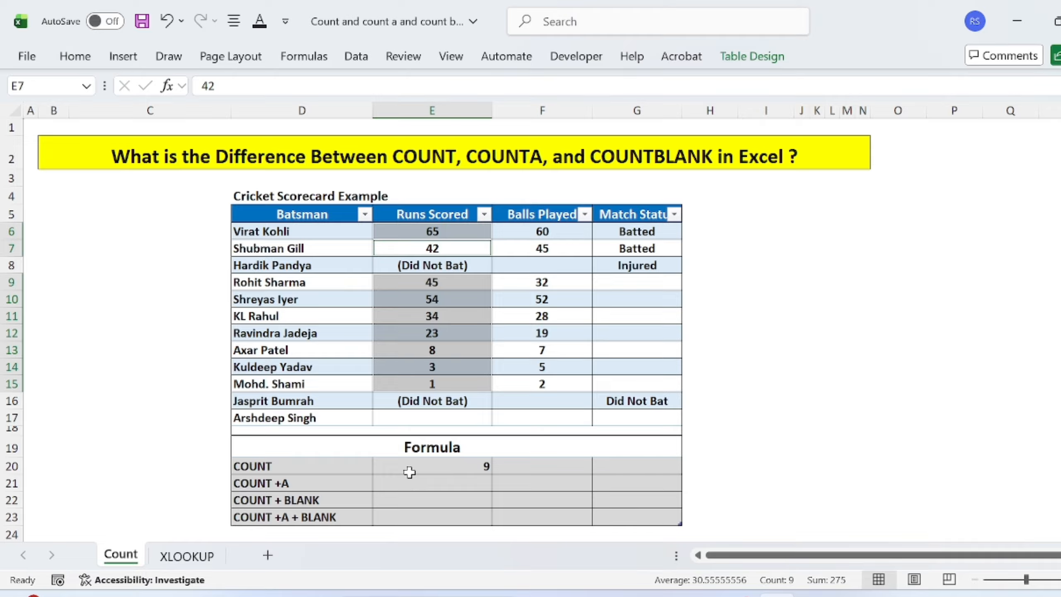
click(464, 467)
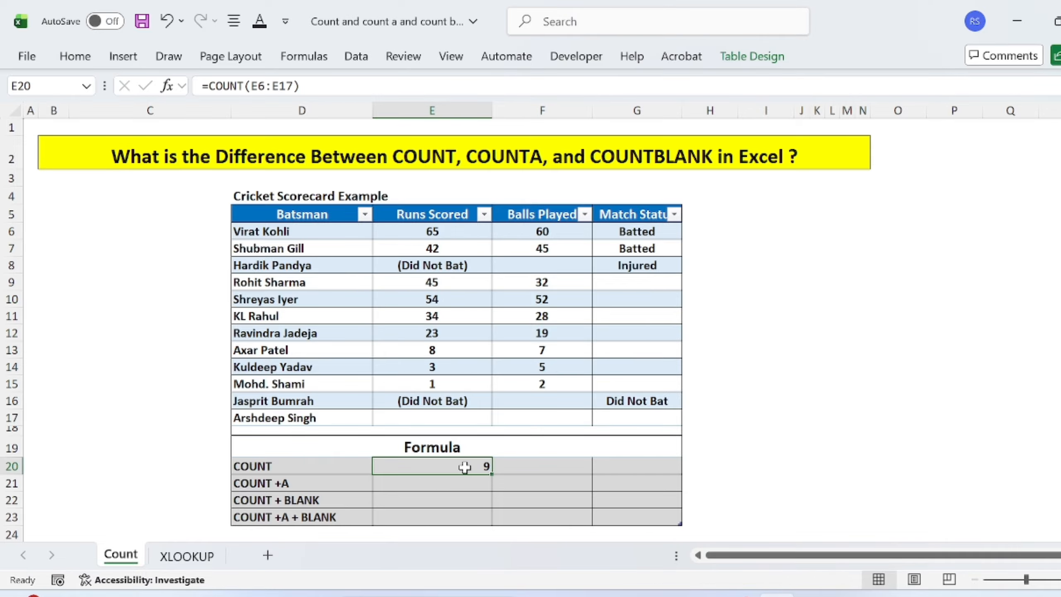
Enter =COUNTA(E6:E17) in cell E21 to count all non-empty Runs Scored entries
key(Down)
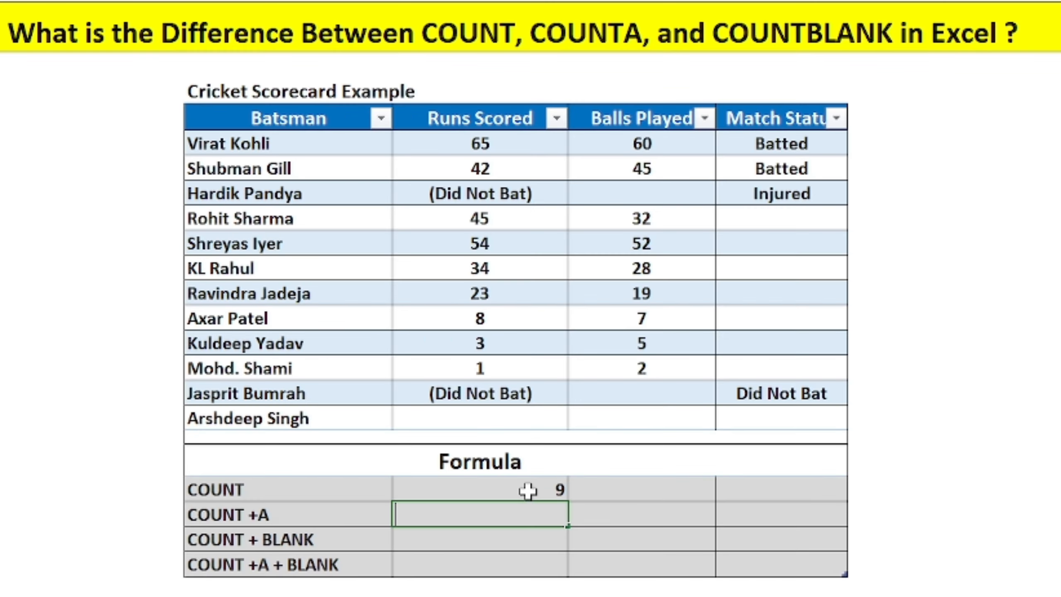
text(=cou)
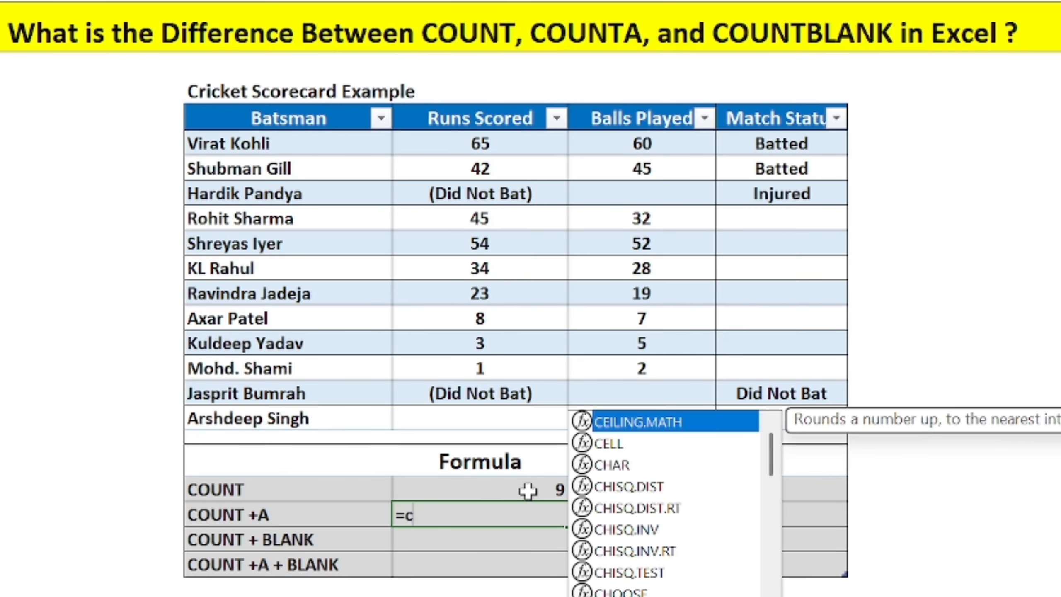
text(n)
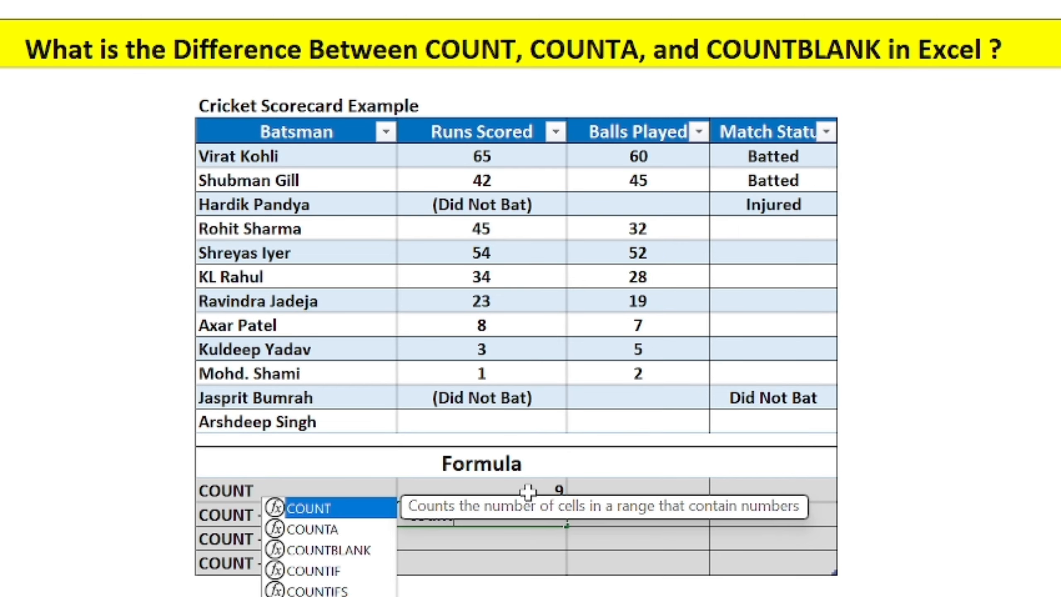
click(294, 531)
double_click(300, 531)
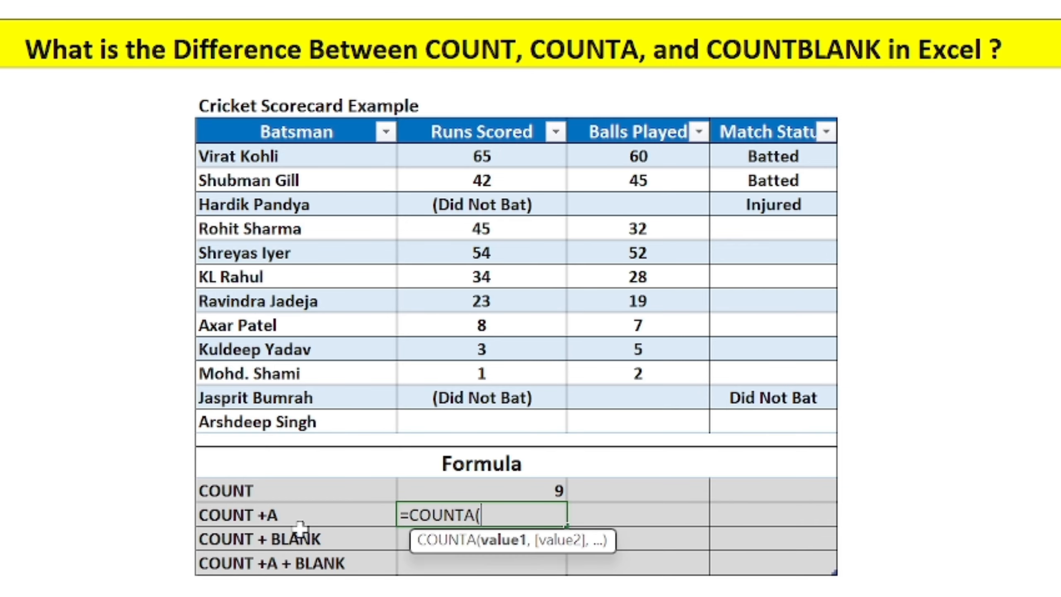
drag(485, 158, 485, 422)
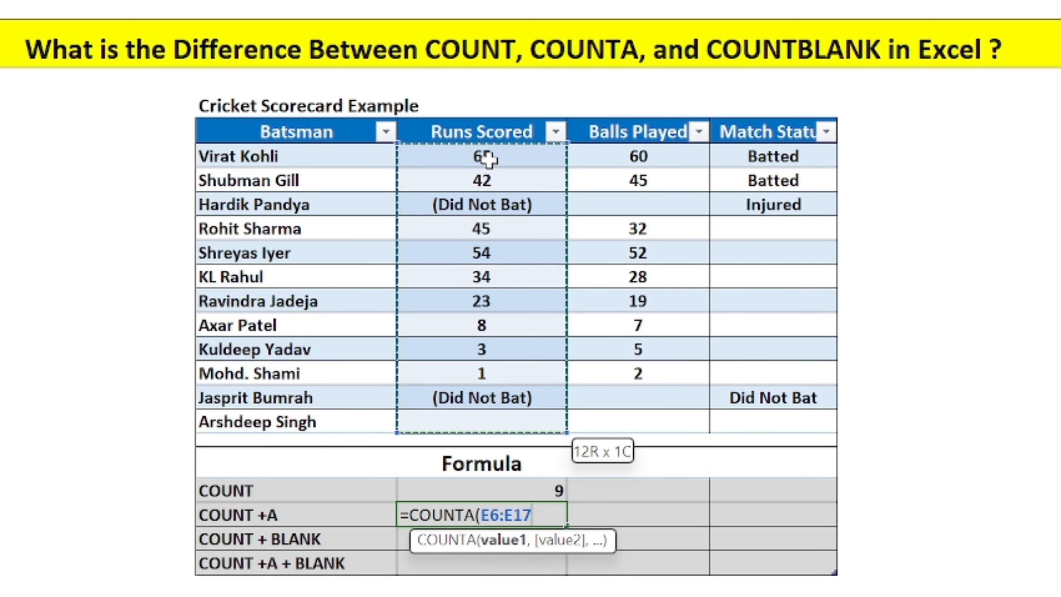
text())
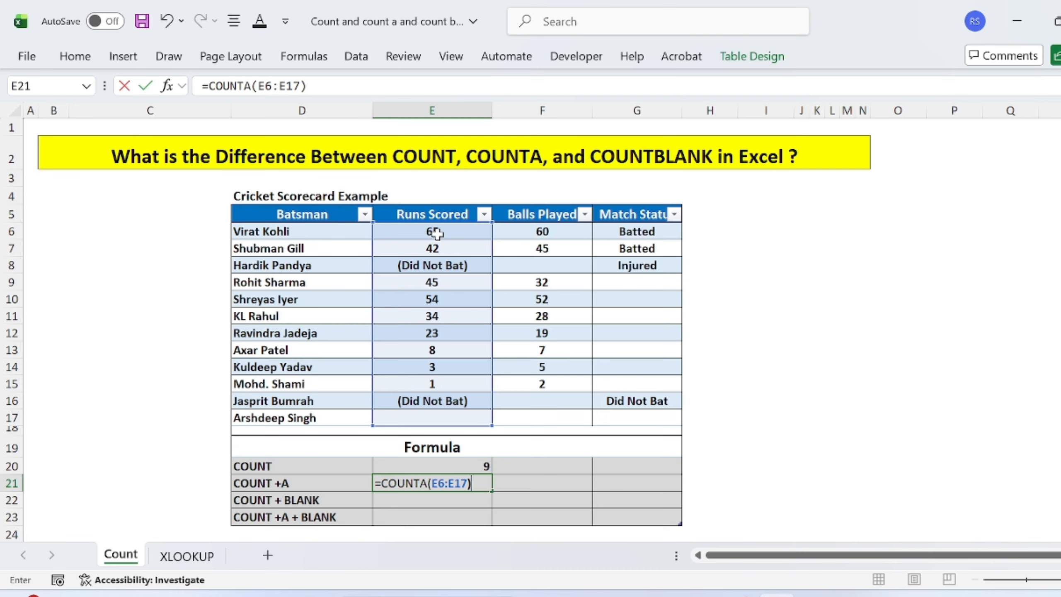
key(Return)
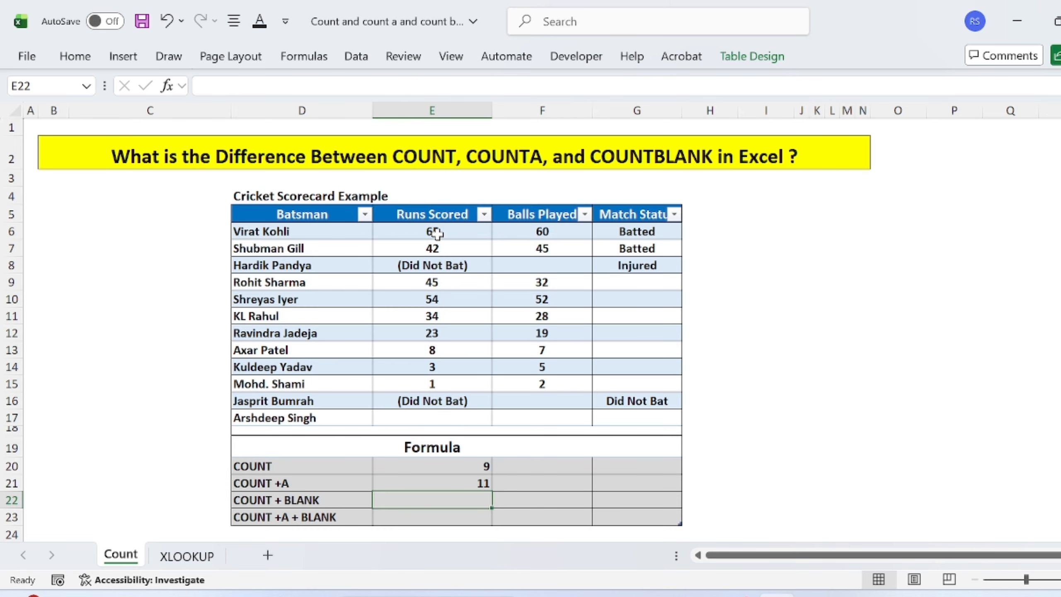
Compare the COUNTA result in E21 with the last batsman's Runs Scored cell, E17
key(Up)
click(451, 418)
double_click(470, 483)
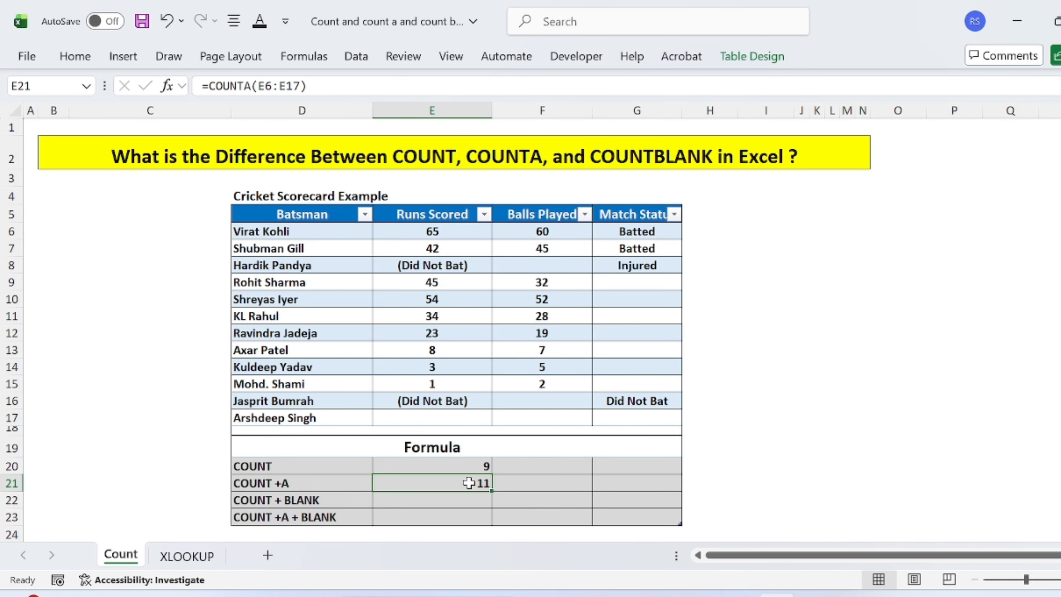
Compare the COUNT formula and result in E20 with the COUNTA ones in E21
key(Return)
key(Up)
key(Up)
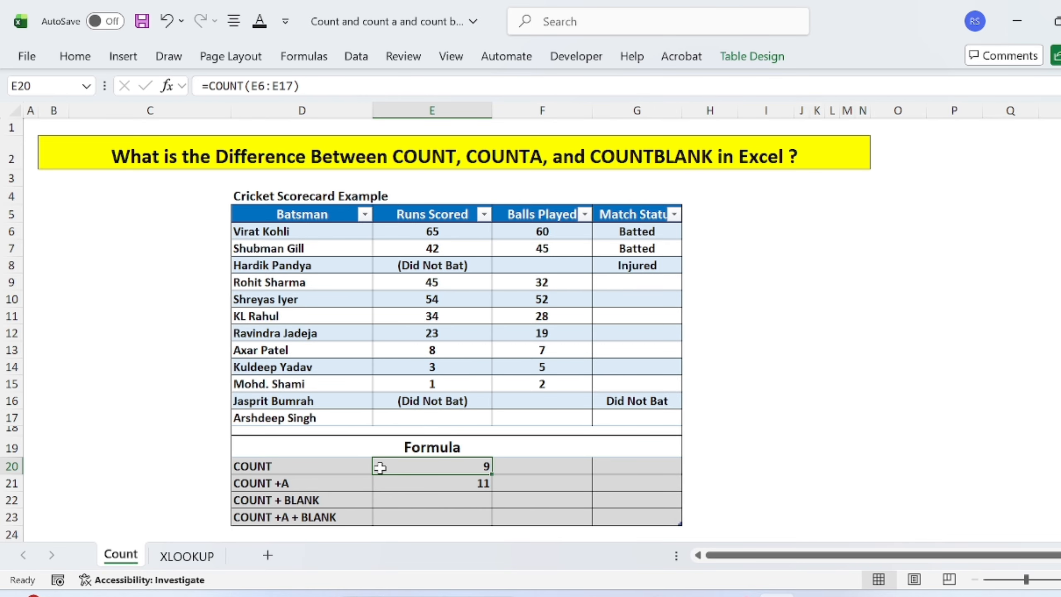
key(Down)
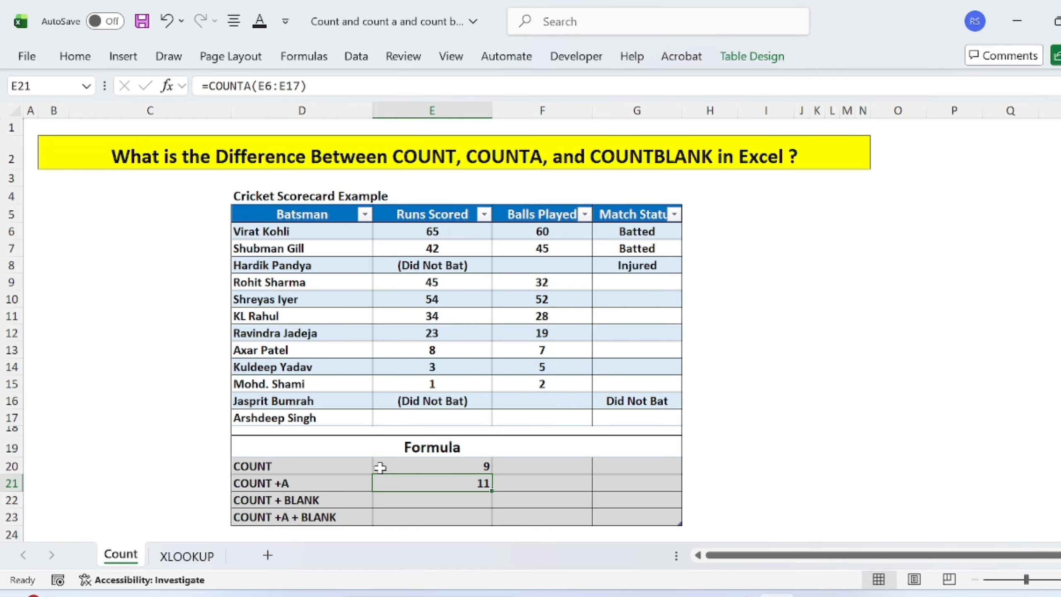
Enter =COUNTBLANK(E6:E17) in cell E22 to count the empty Runs Scored cells
key(Down)
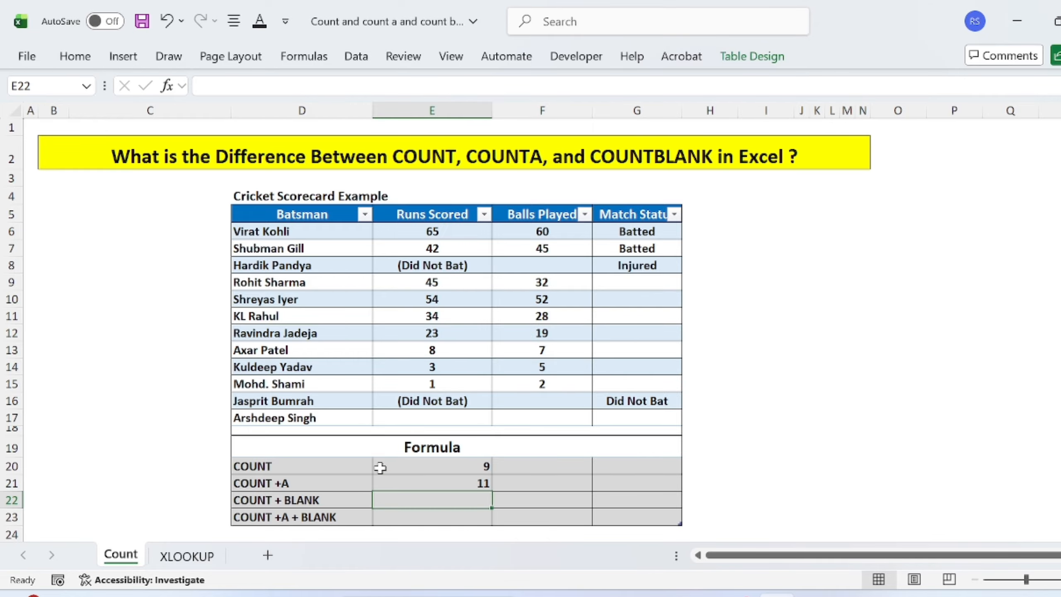
text(=coun)
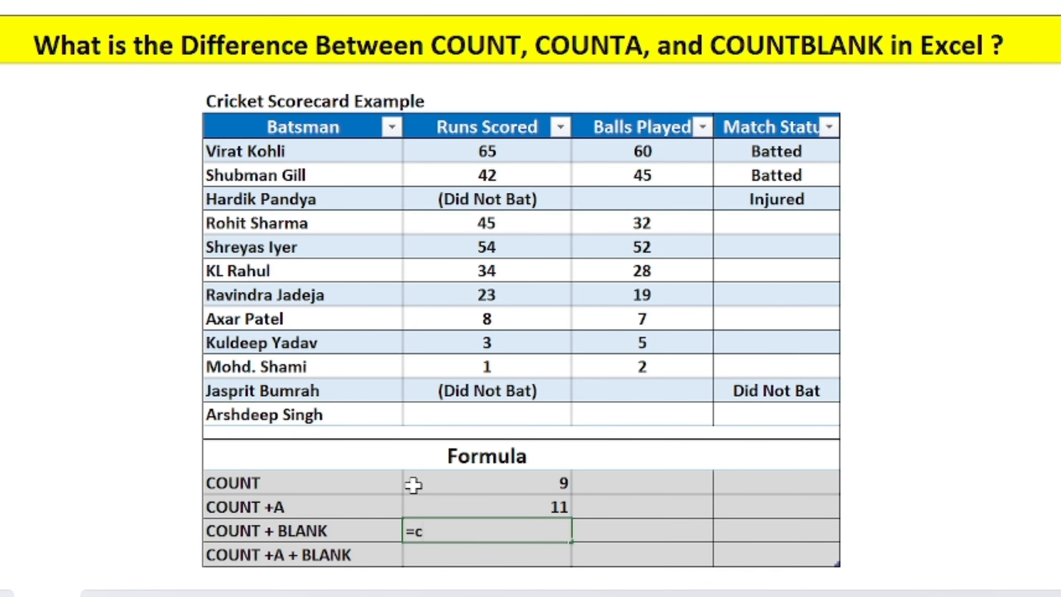
text(t)
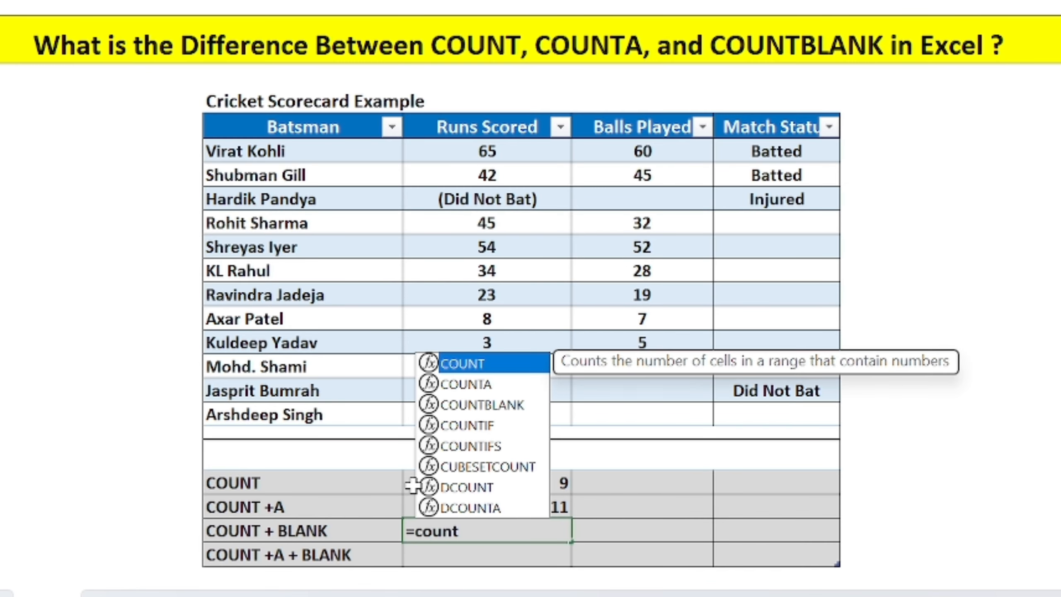
double_click(517, 405)
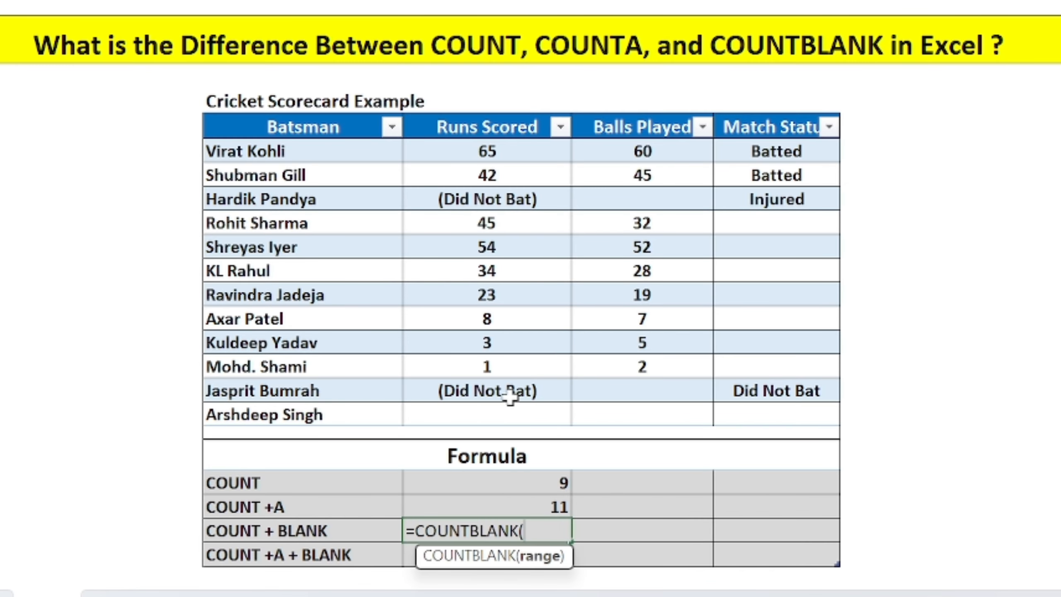
click(489, 152)
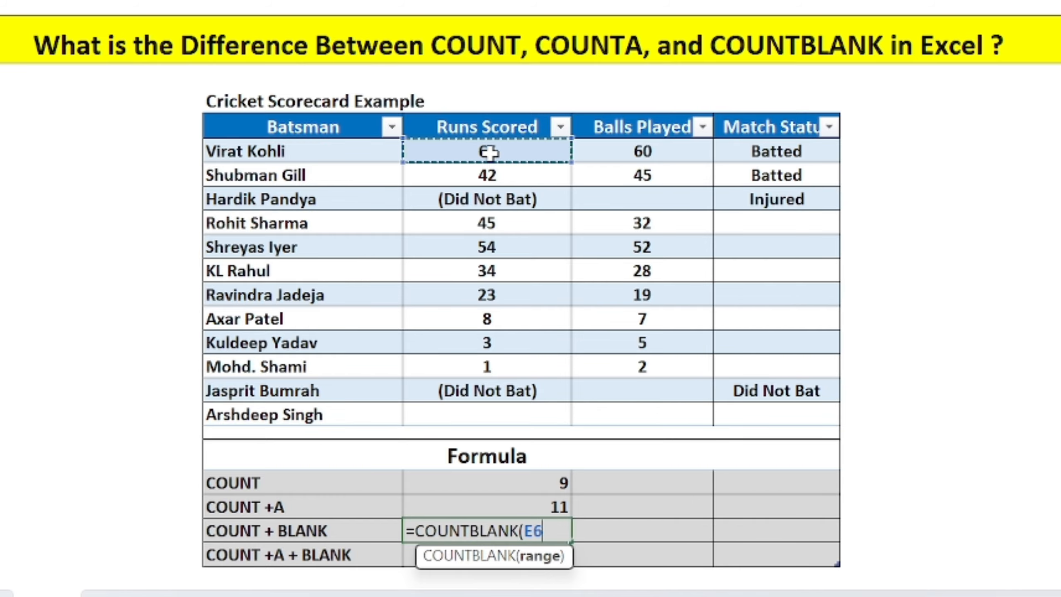
key(shift+Down)
key(shift+Down)
key(shift+Down)
key(shift+Down)
key(shift+Down)
key(shift+Down)
key(shift+Down)
key(shift+Down)
key(shift+Down)
key(shift+Down)
key(shift+Down)
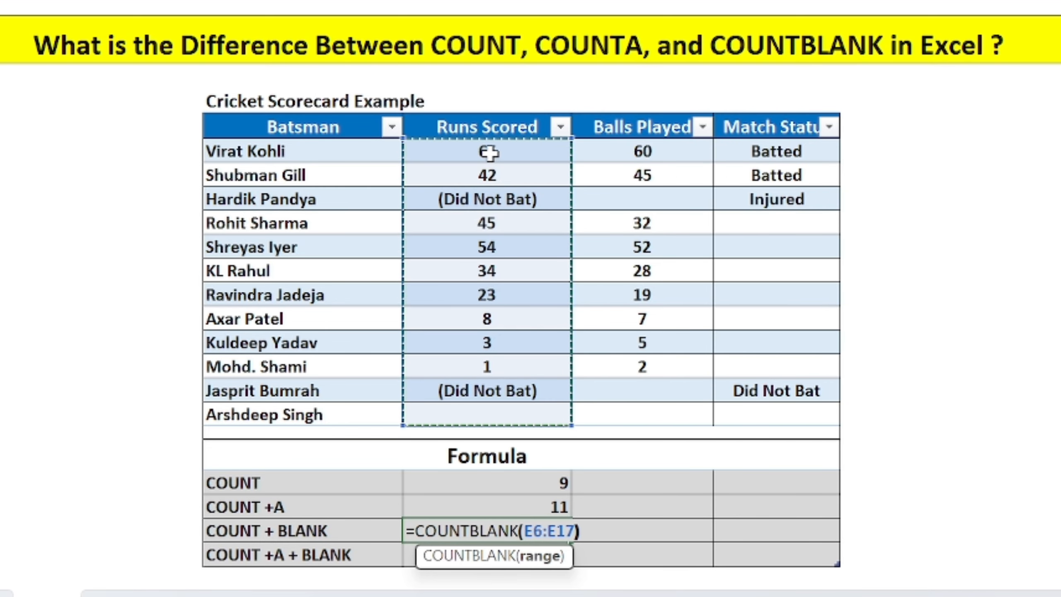
key(Return)
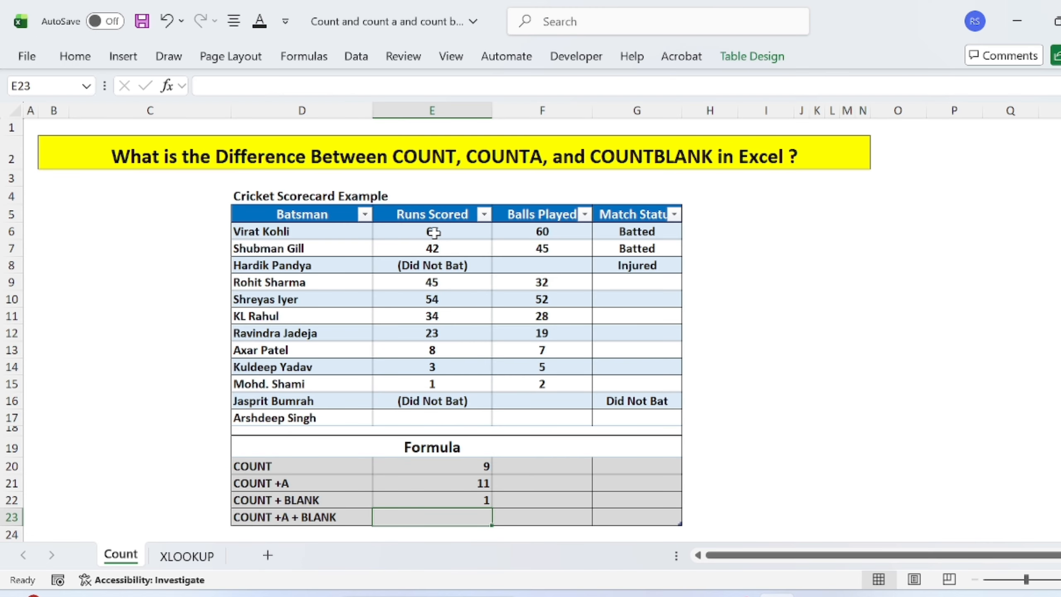
Check the COUNTBLANK result in E22 and the COUNT result in E20 against the Runs Scored cells E15 to E17
key(Up)
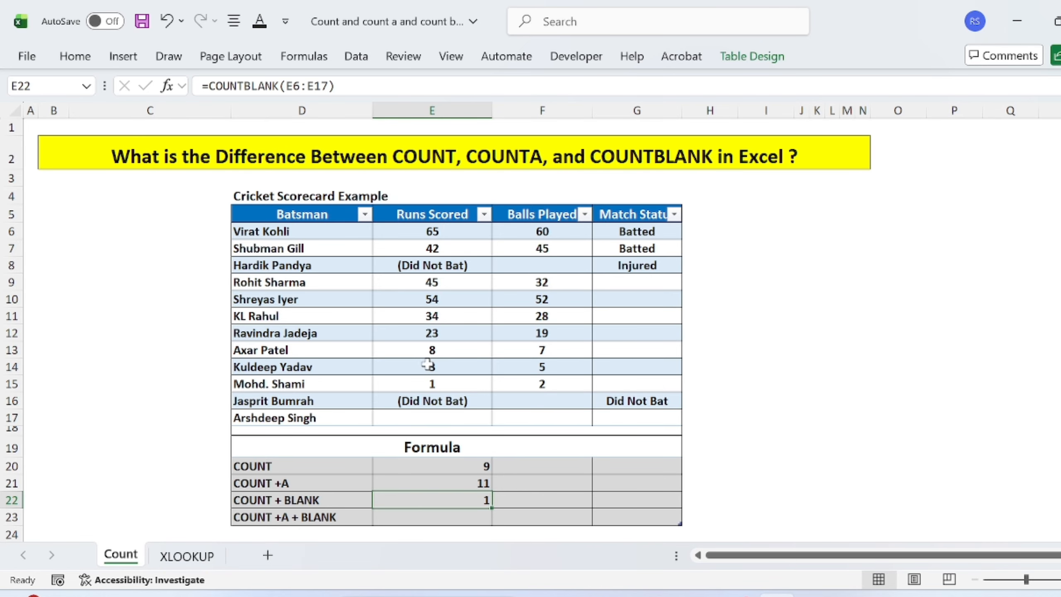
click(479, 465)
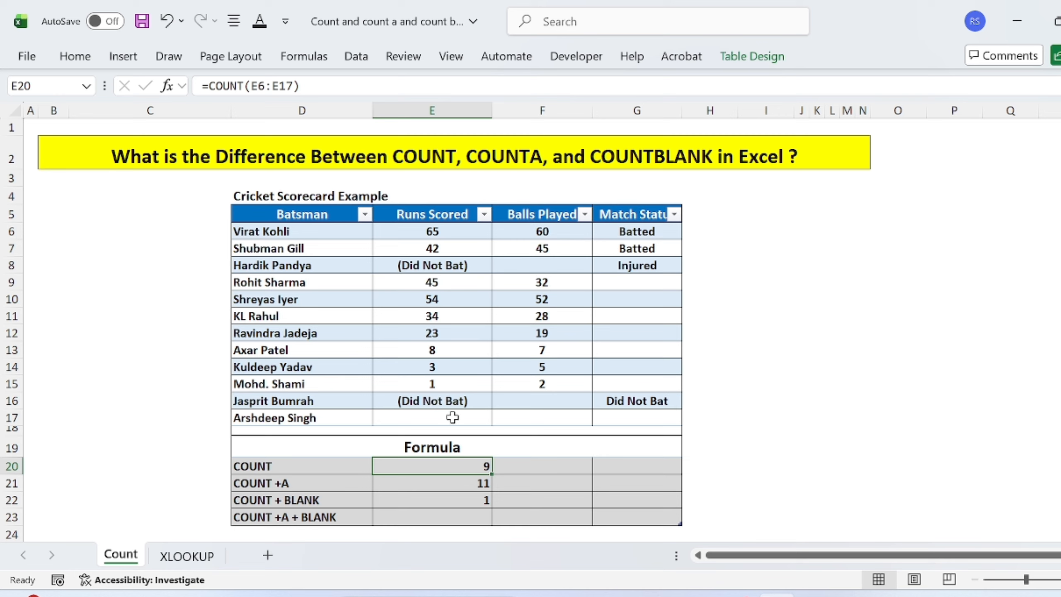
click(446, 516)
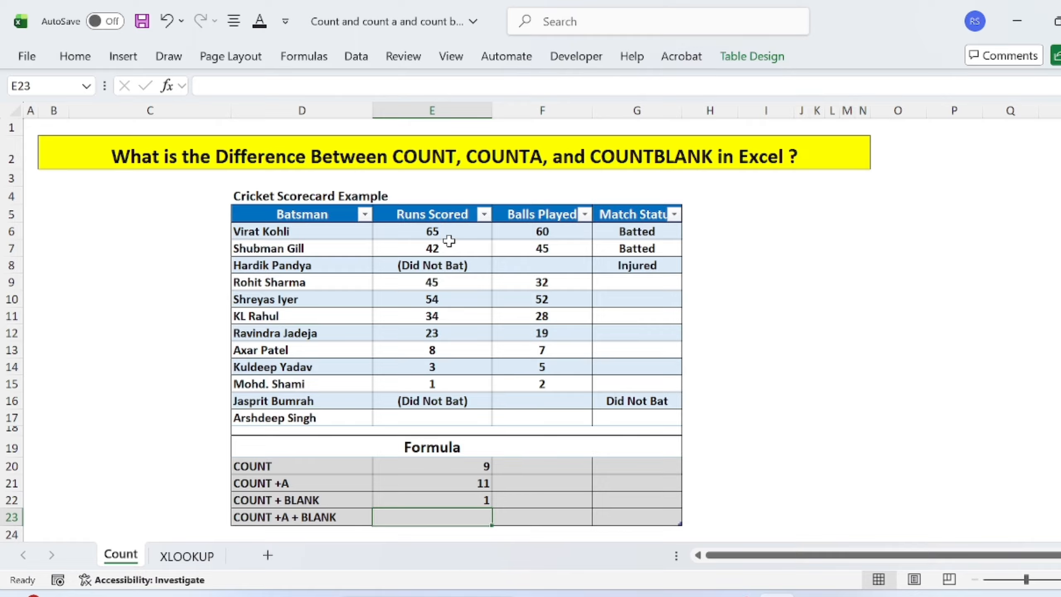
click(464, 388)
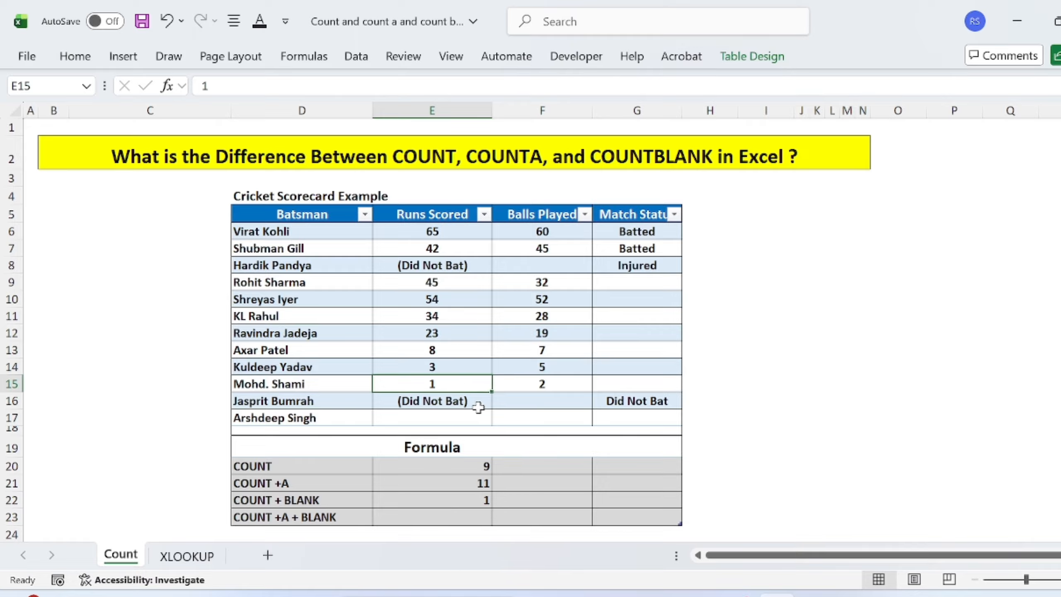
click(477, 406)
click(433, 419)
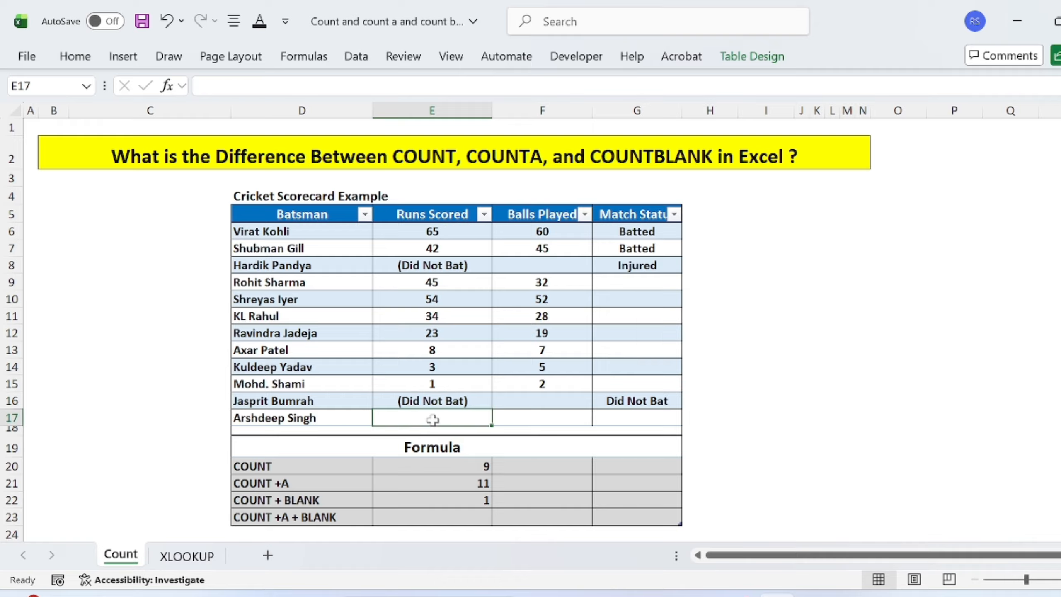
Begin the combined formula in cell E23 with =COUNTA(E6:E17) over the Runs Scored cells
click(415, 520)
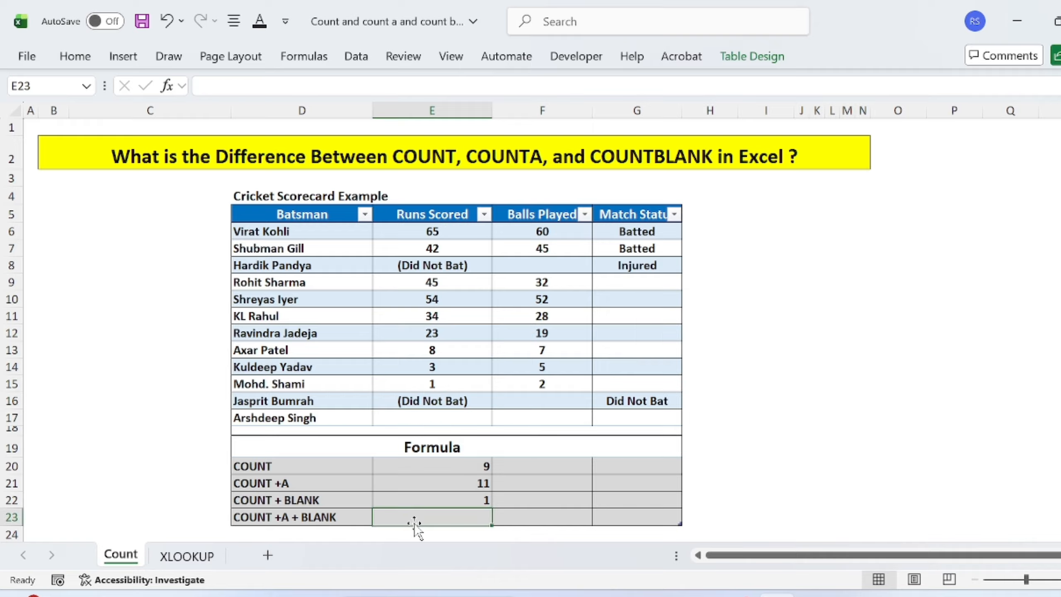
text(=coun)
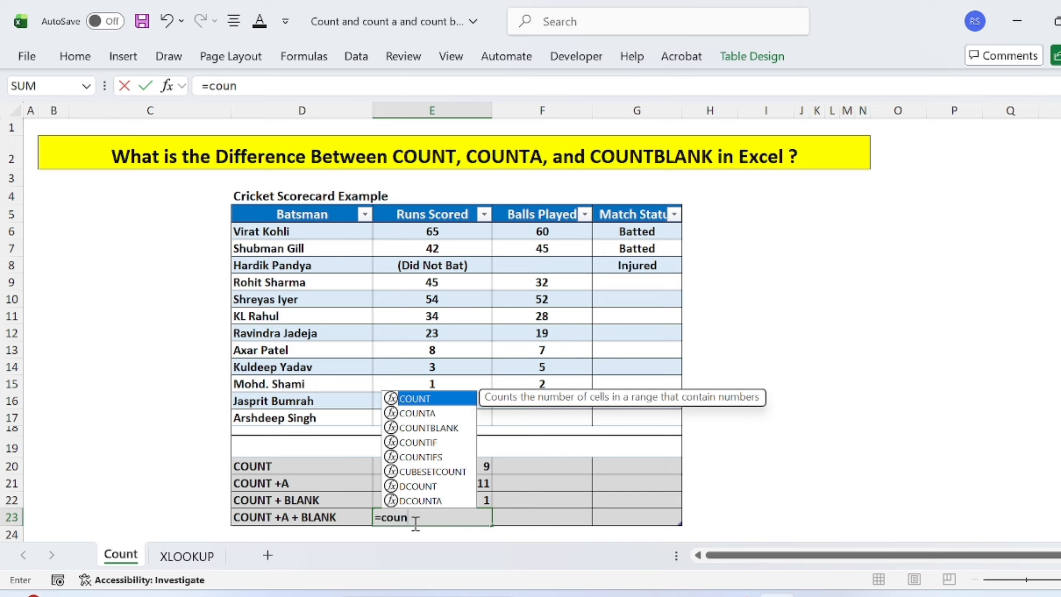
key(Down)
key(Down)
key(Down)
key(Down)
key(Up)
key(Up)
key(Up)
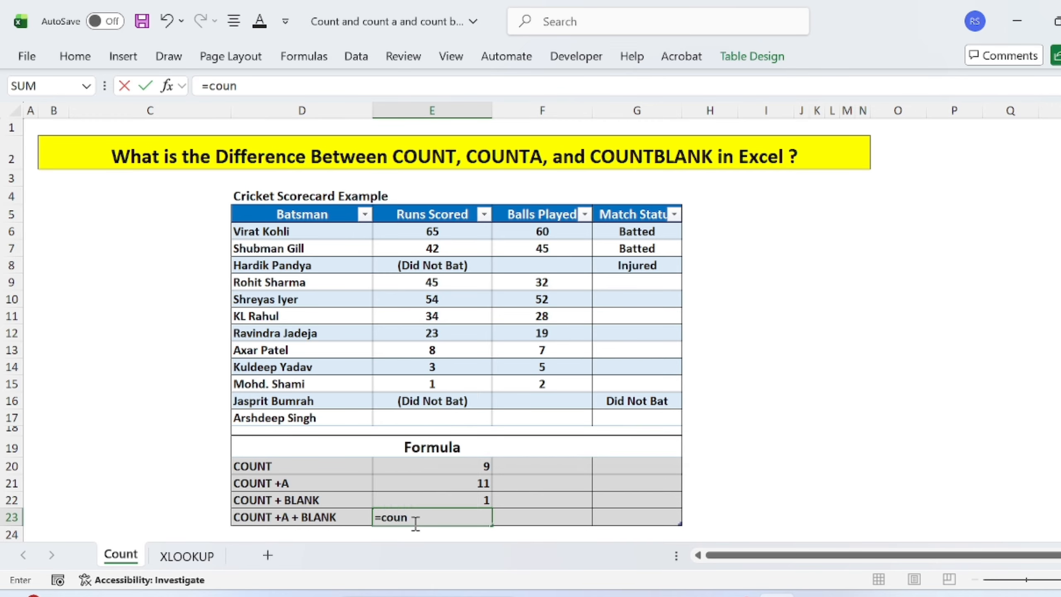
text(TA)
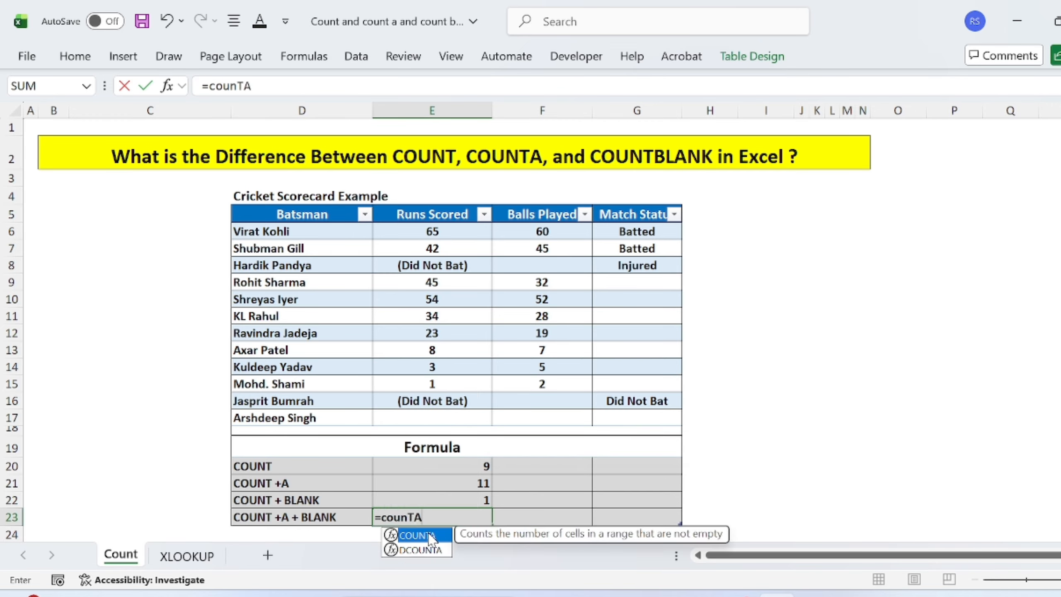
double_click(418, 535)
drag(446, 233, 457, 241)
key(shift+Down)
key(shift+Down)
key(shift+Down)
key(shift+Down)
key(shift+Down)
key(shift+Down)
key(shift+Down)
key(shift+Down)
key(shift+Down)
key(shift+Down)
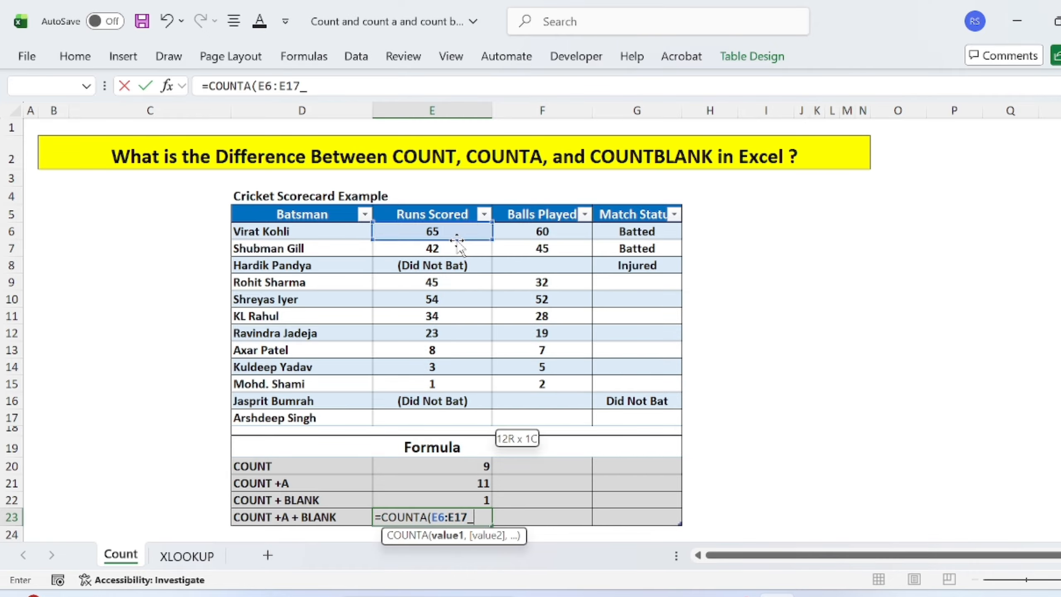
text())
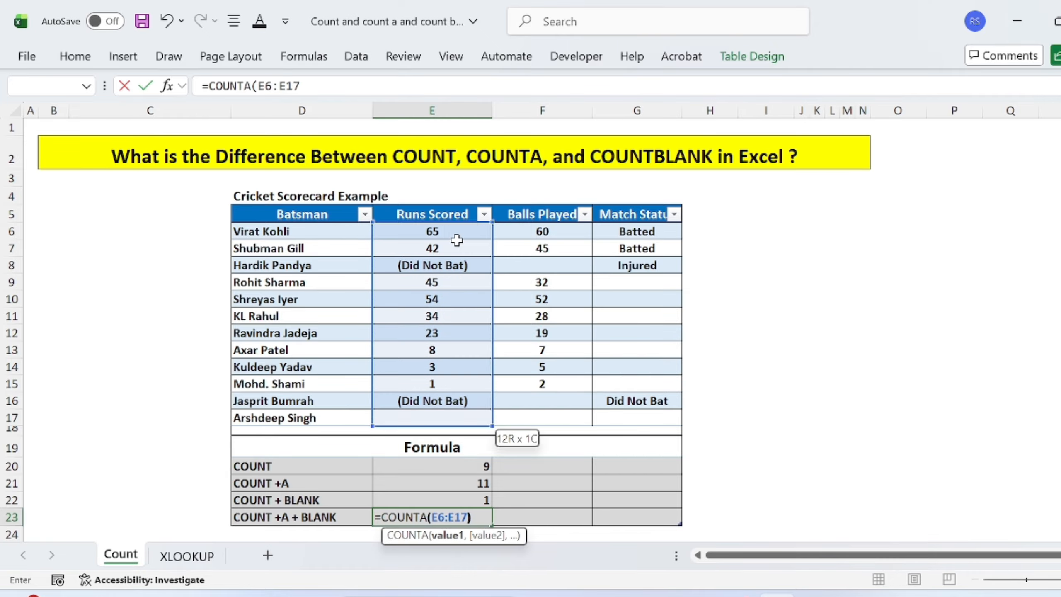
Extend the E23 formula with +COUNTBLANK(E6:E17) so that filled and empty Runs Scored cells are added together
text(+)
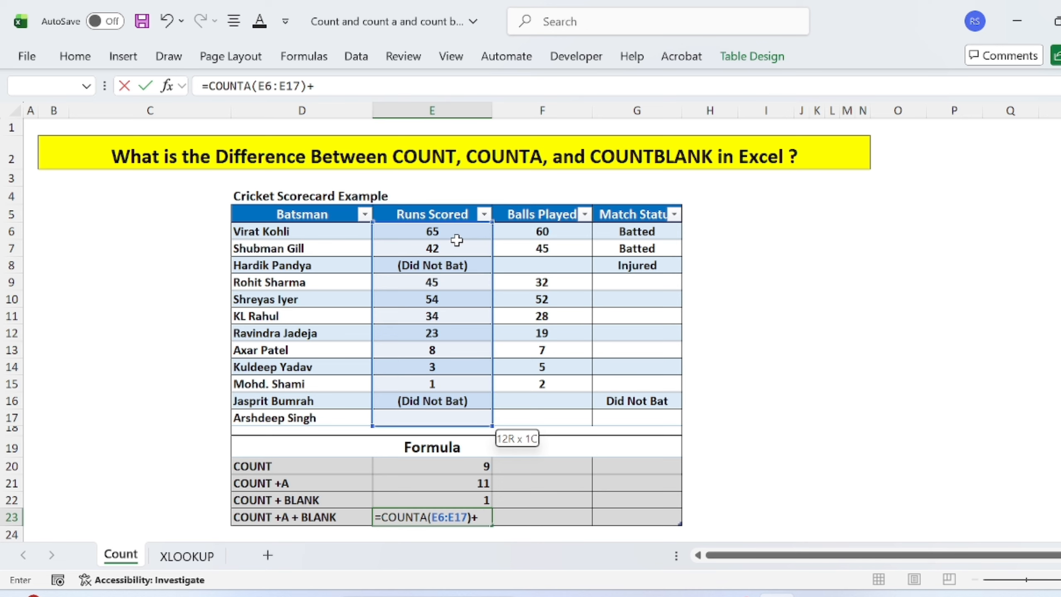
text(COUN)
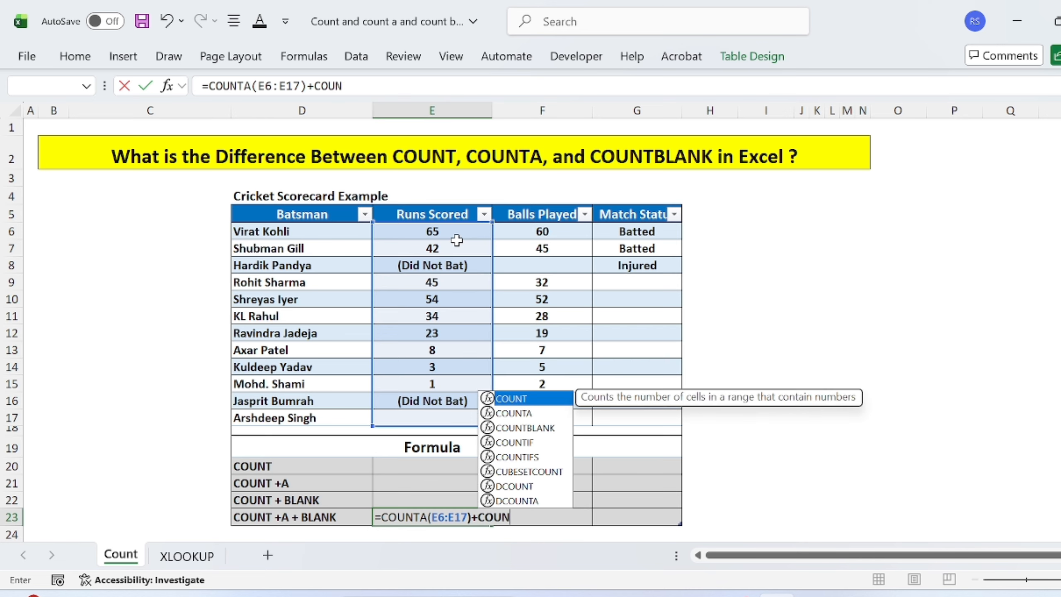
key(Down)
key(Down)
key(Tab)
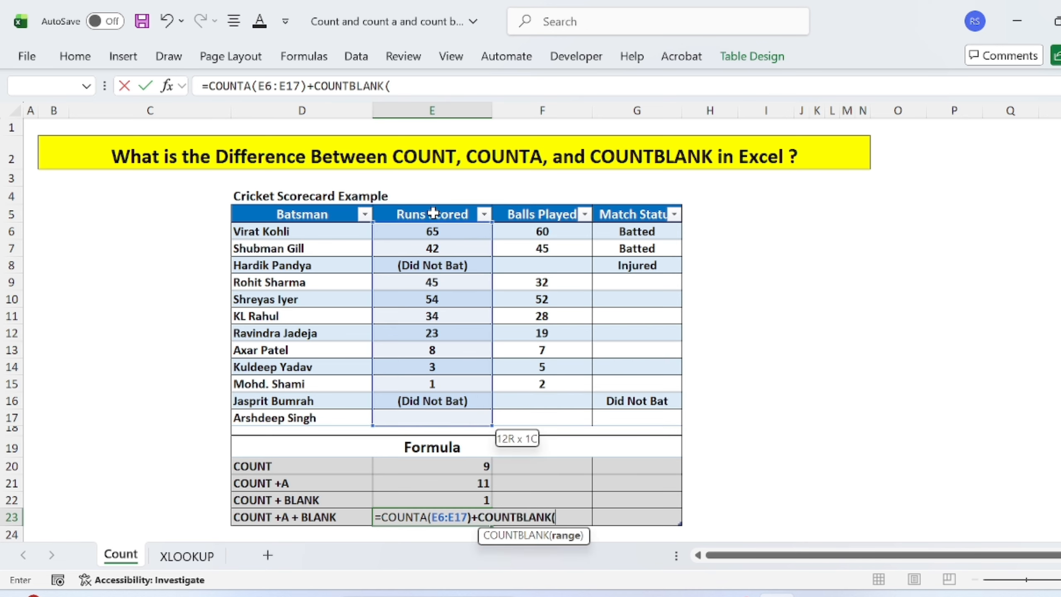
drag(439, 233, 437, 232)
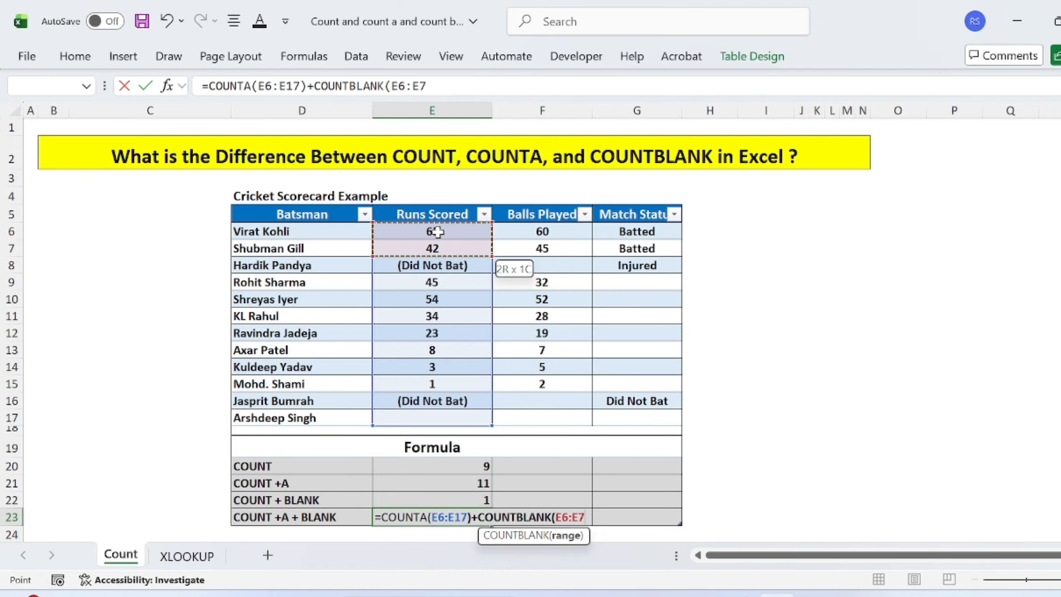
key(shift+Down)
key(shift+Down)
key(shift+Down)
key(shift+Down)
key(shift+Down)
key(shift+Down)
key(shift+Down)
key(shift+Down)
key(shift+Down)
key(shift+Down)
Compare the combined result in E23 with the full Runs Scored range from E6 to E17
click(437, 308)
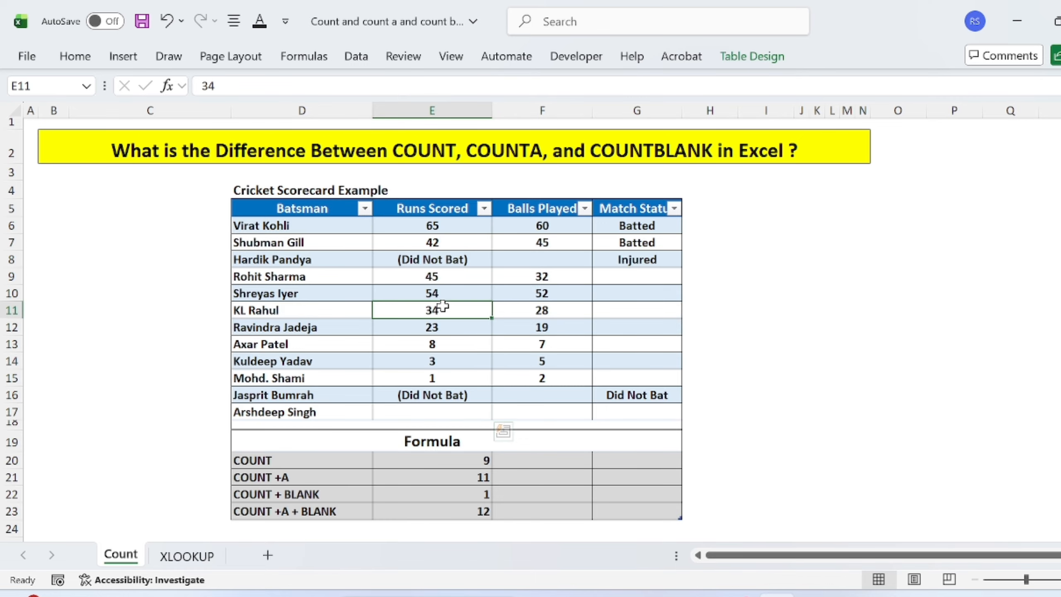
click(447, 222)
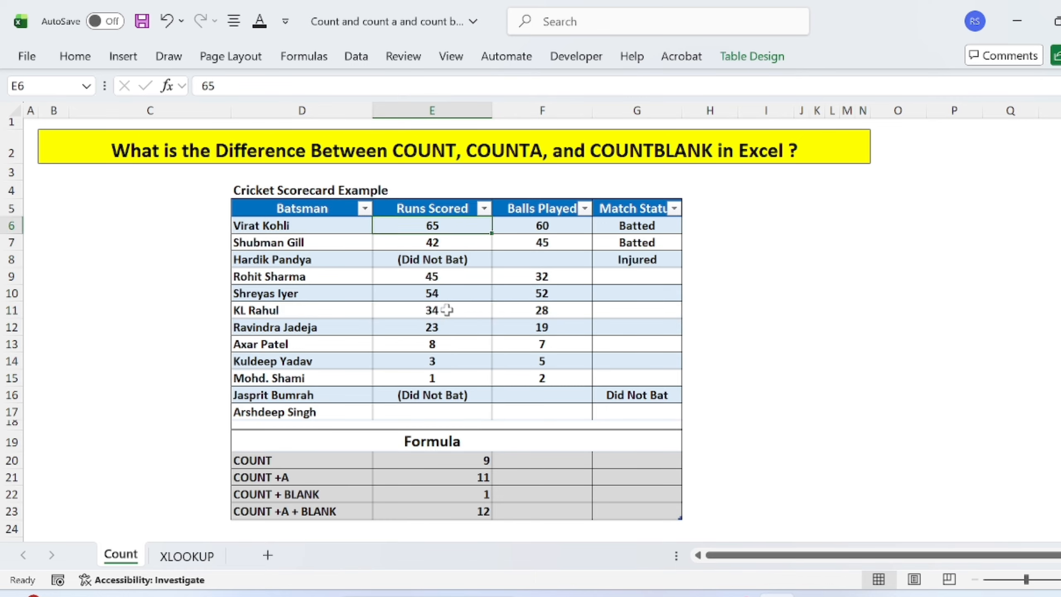
click(467, 410)
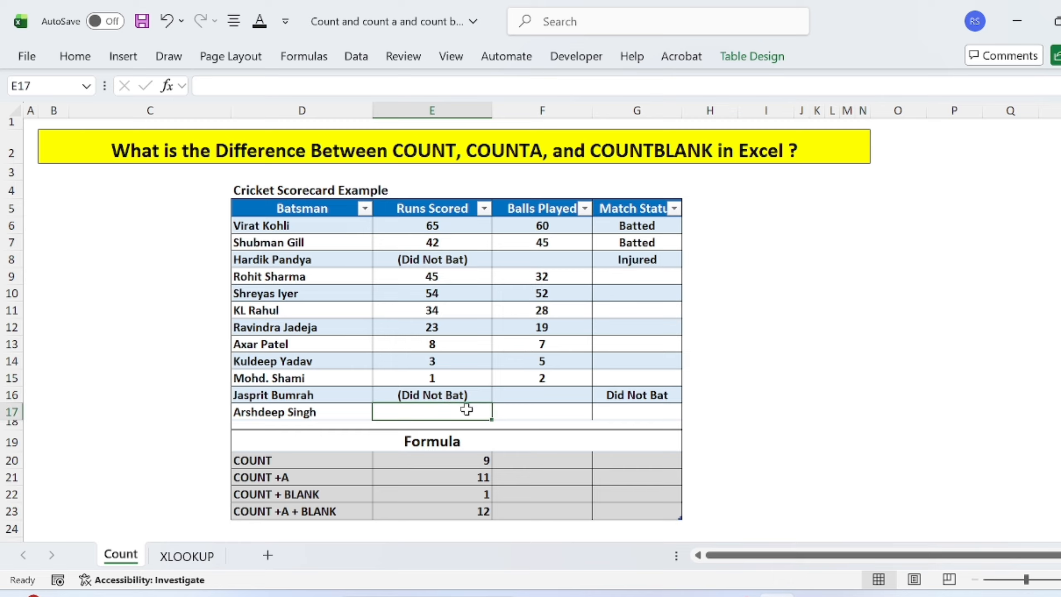
click(447, 515)
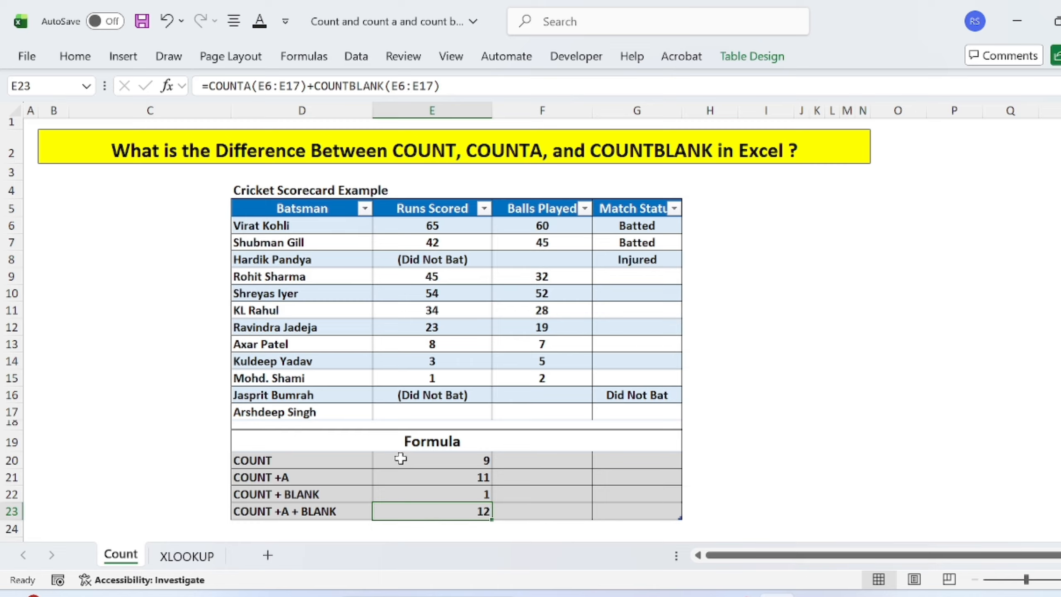
Open the formulas in E20, E21, E22 and E23 one after another to review the function and range each uses
click(452, 458)
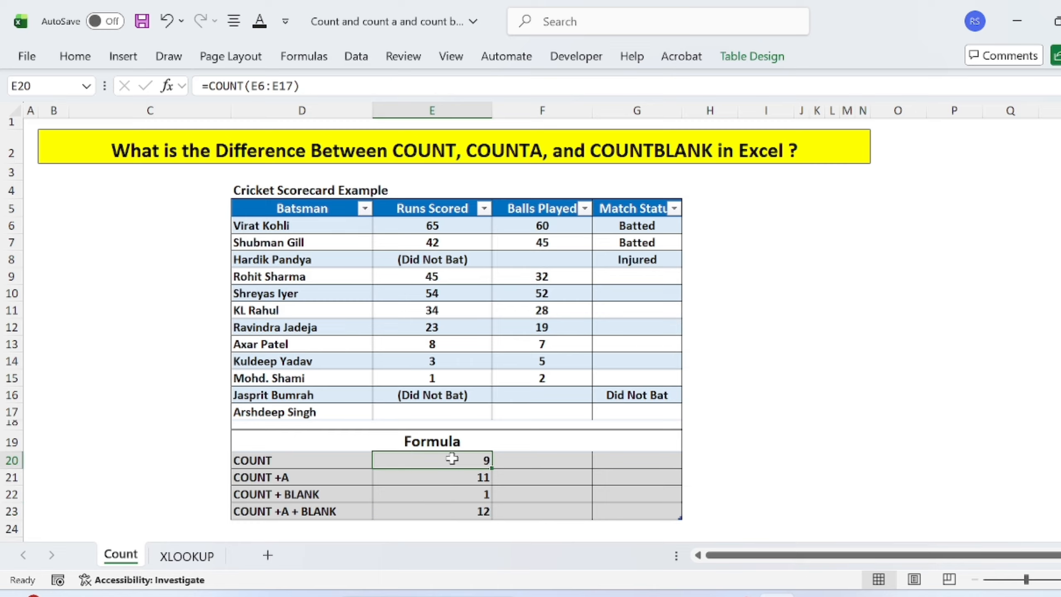
double_click(451, 458)
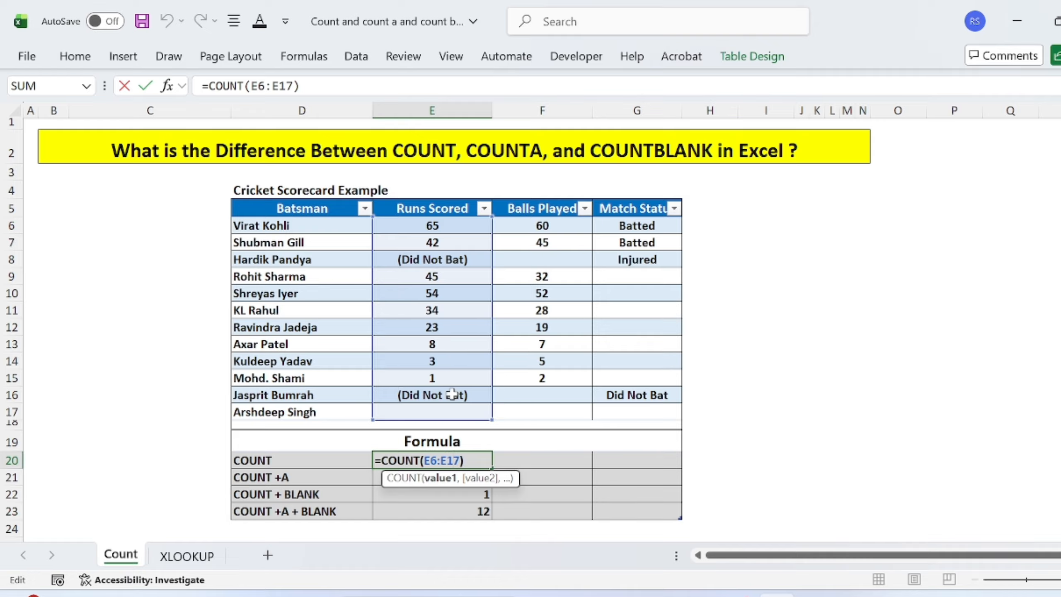
key(Return)
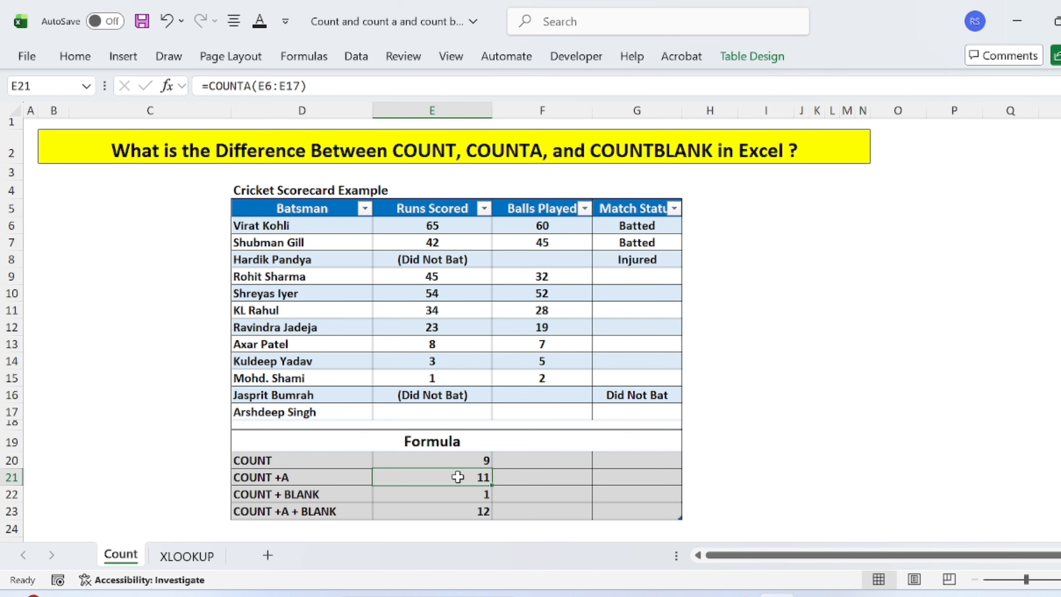
double_click(457, 476)
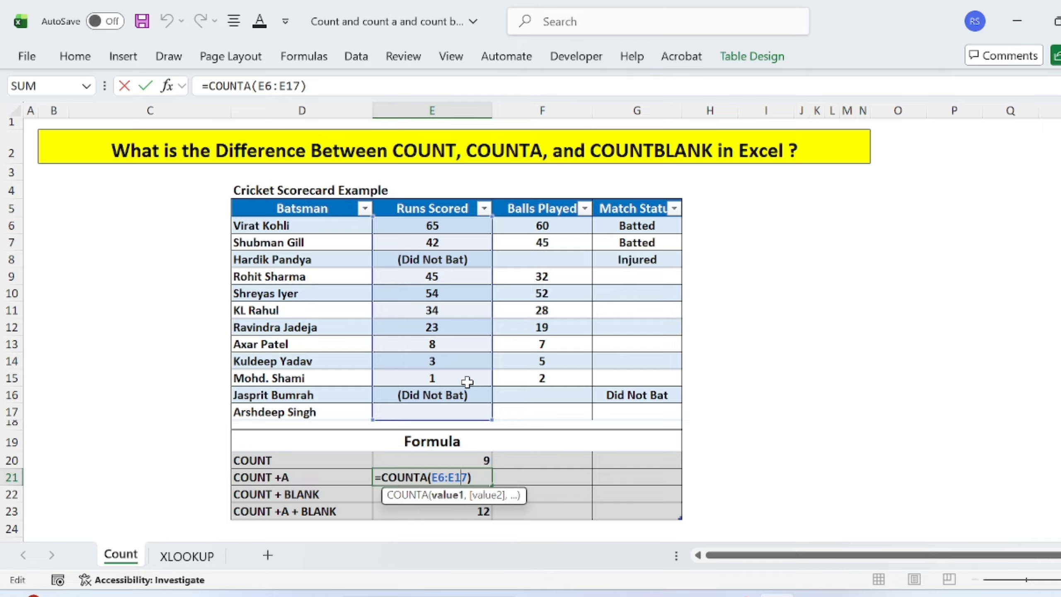
key(Return)
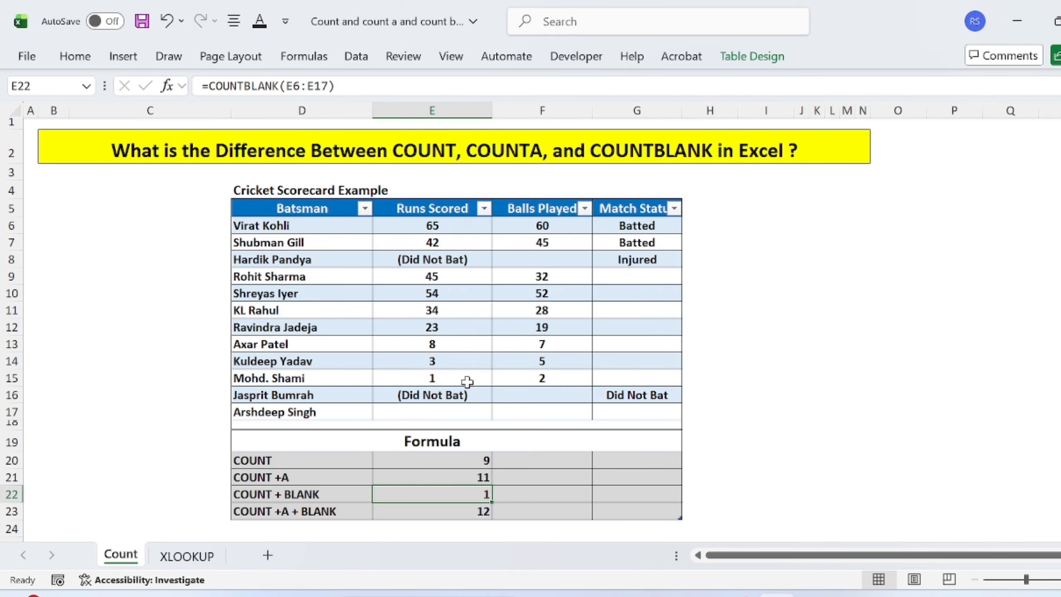
double_click(449, 491)
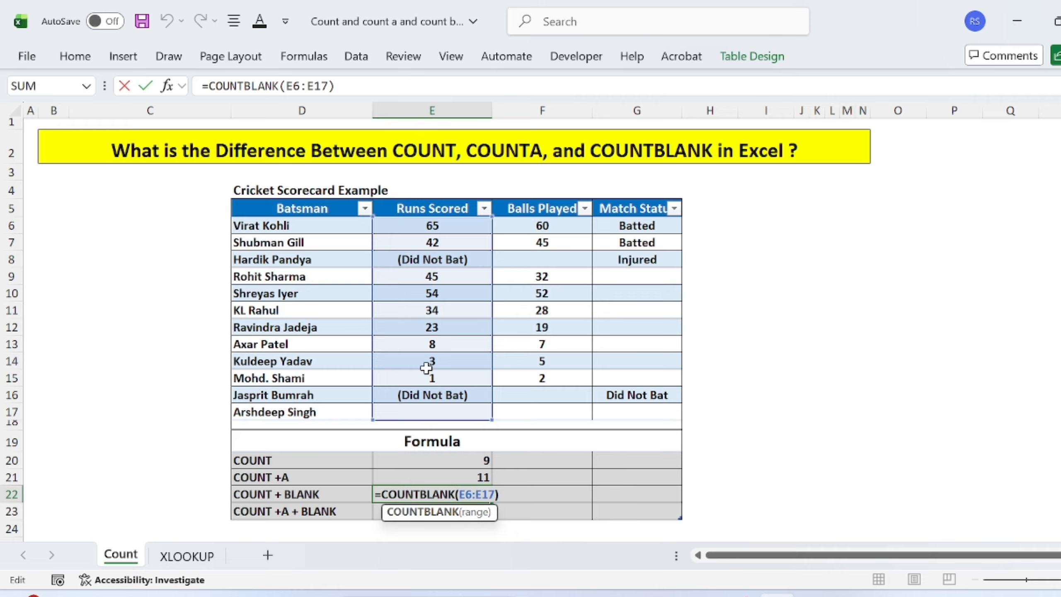
key(Return)
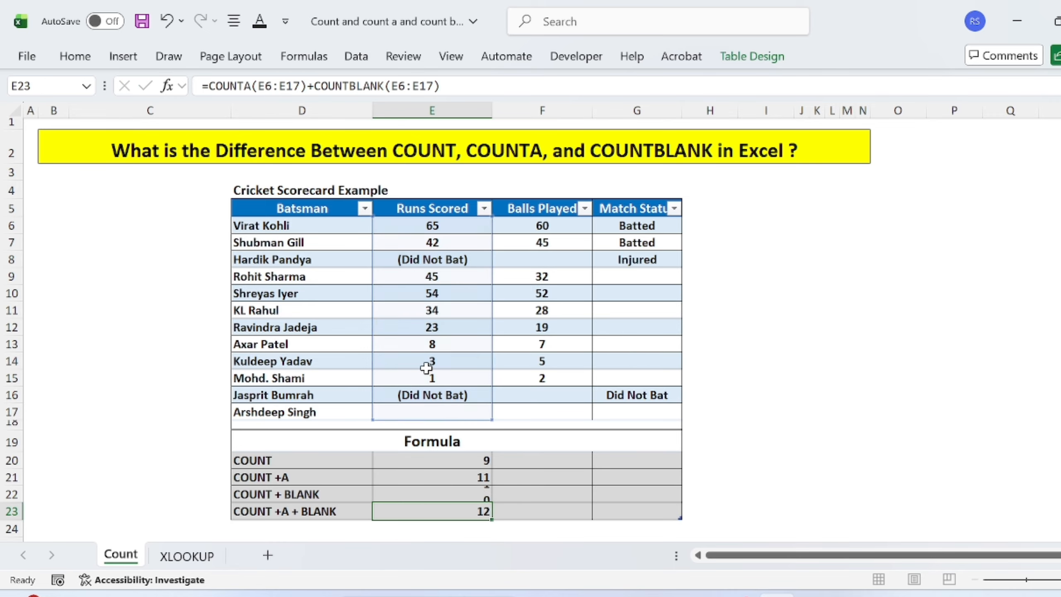
double_click(442, 510)
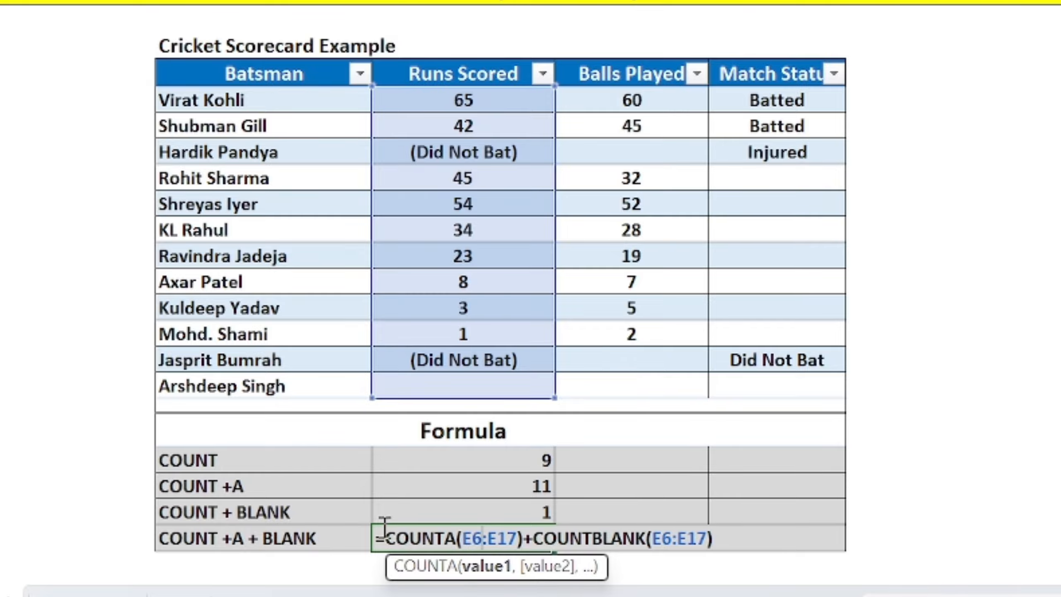
key(Return)
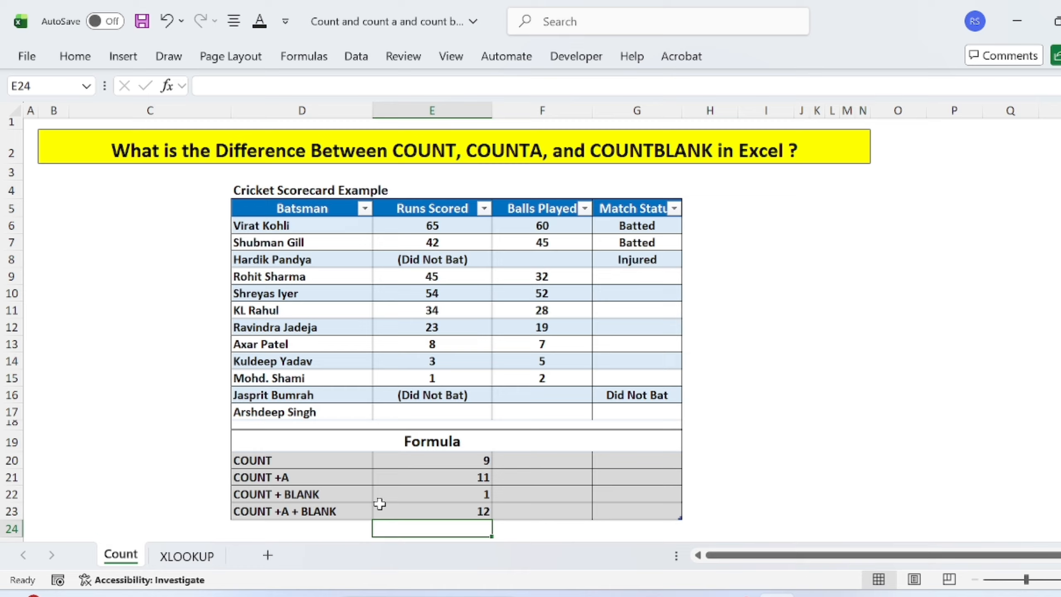
click(383, 512)
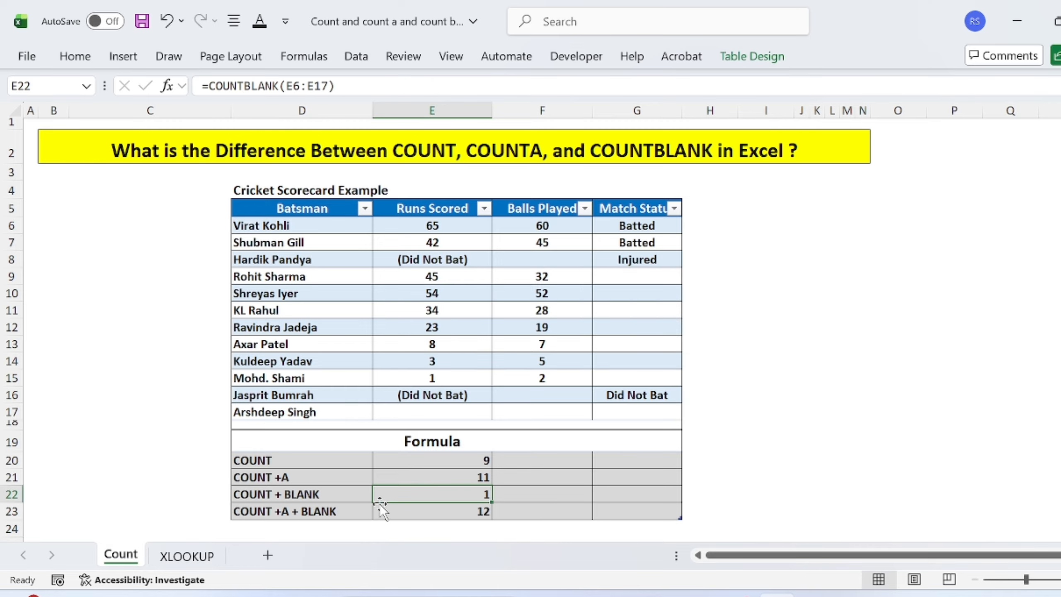